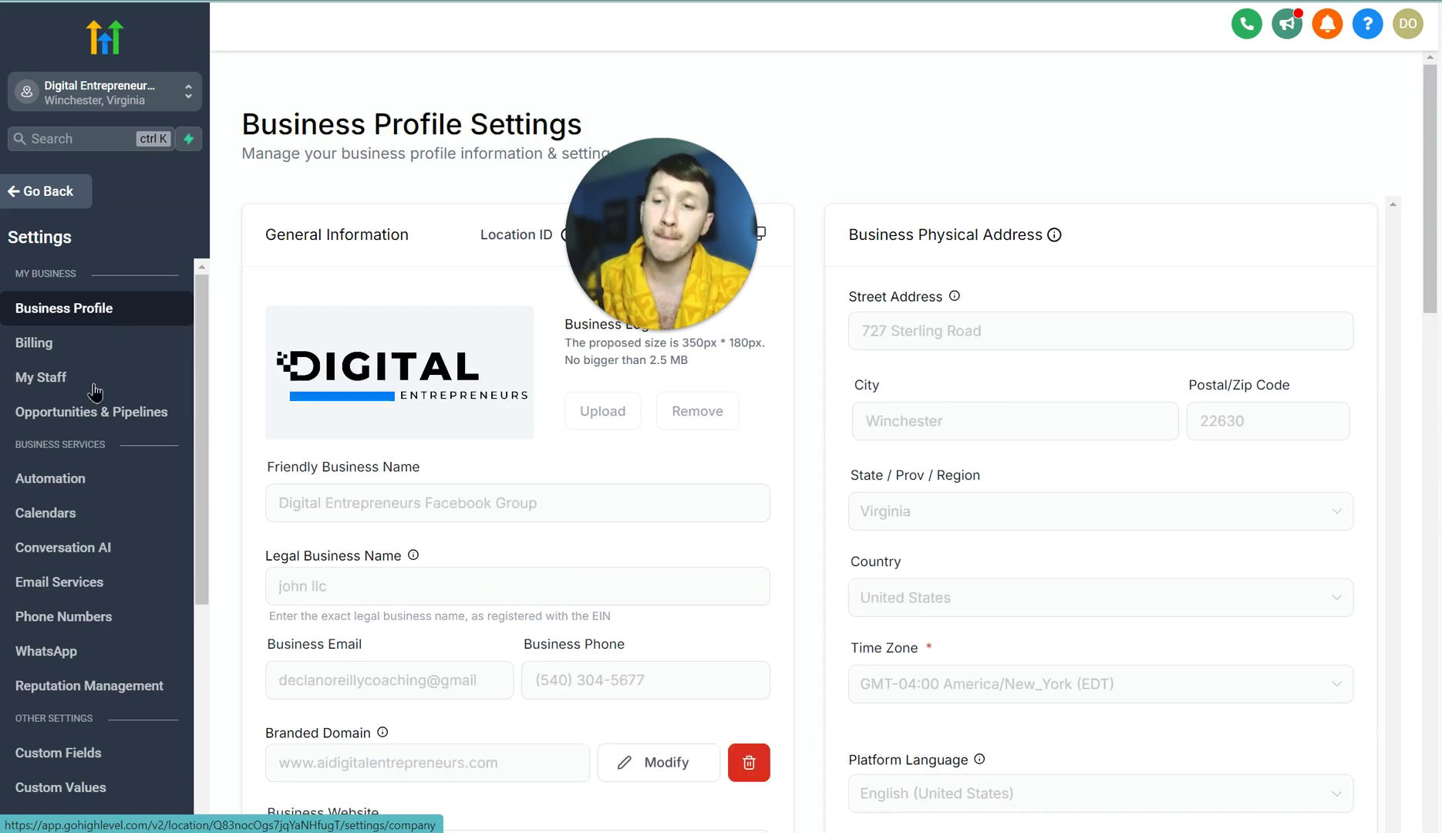
# - Open the phone number settings and start adding a phone number for SMS and calls
pyautogui.click(113, 627)
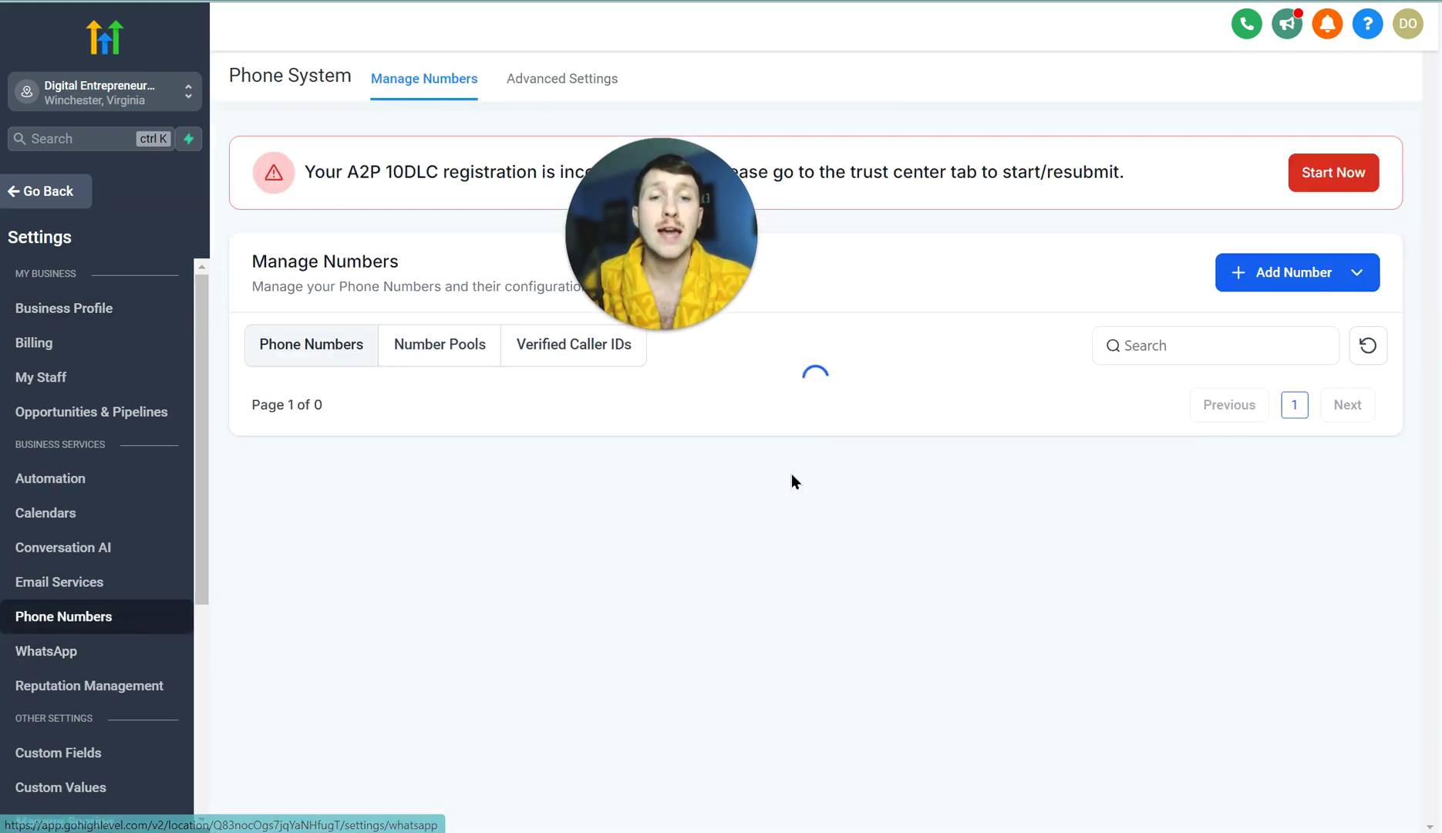
pyautogui.moveTo(668, 307); pyautogui.dragTo(708, 257)
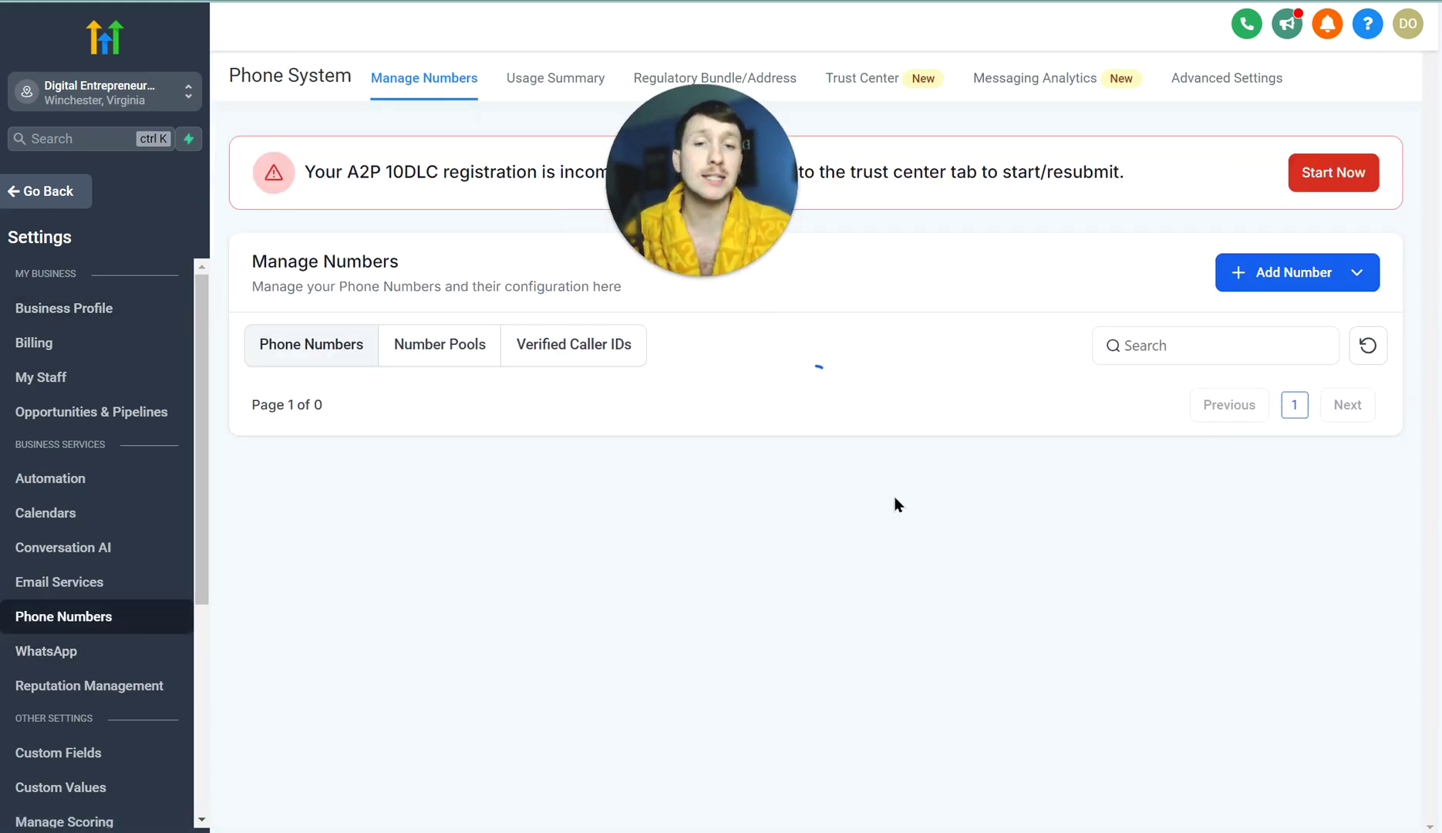
pyautogui.click(1282, 284)
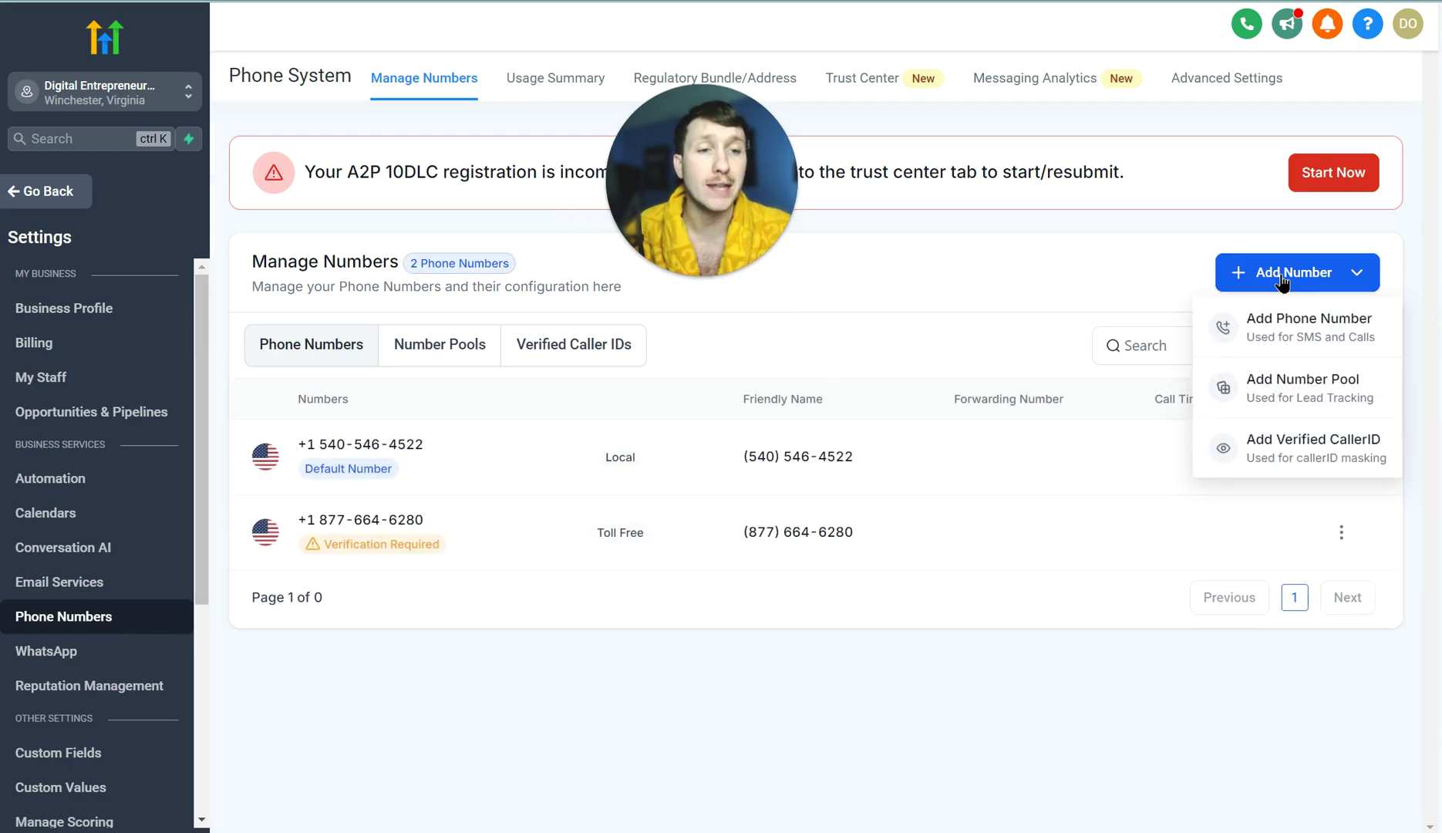
pyautogui.click(1301, 349)
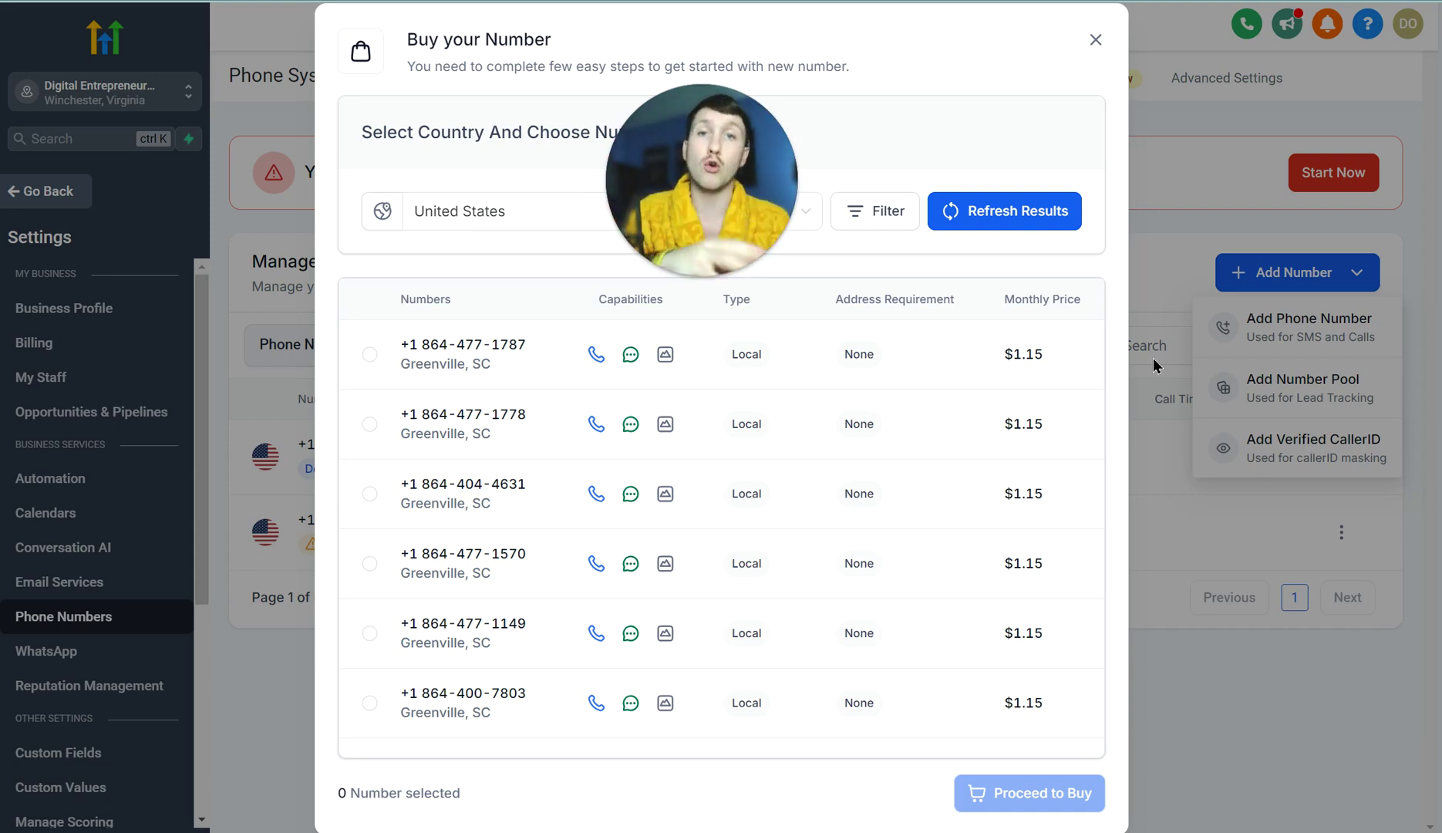
# - Filter the purchasable United States numbers to local ones with 540 as the first part of the number
pyautogui.click(880, 221)
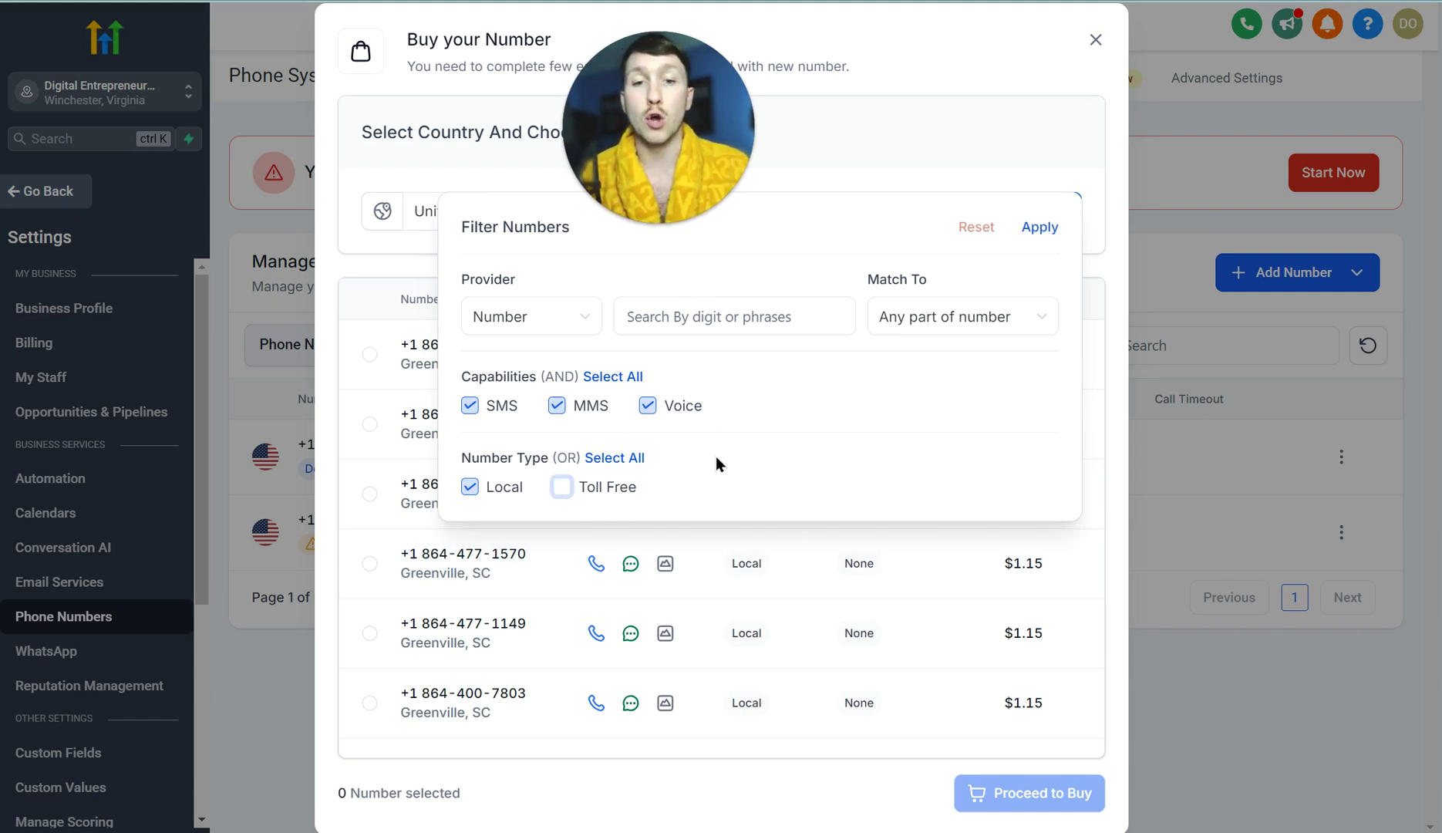
pyautogui.click(929, 317)
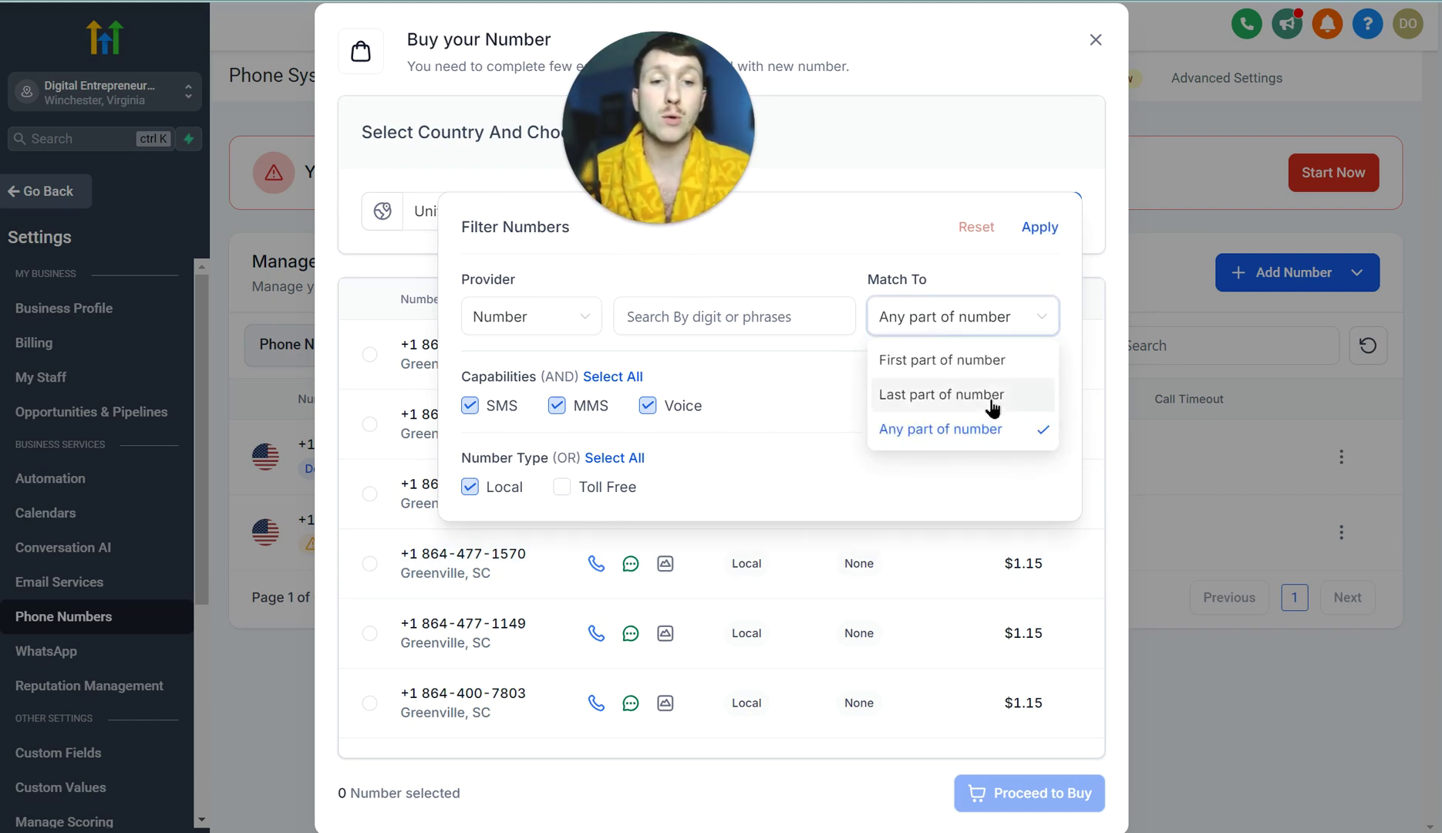
pyautogui.click(982, 360)
pyautogui.click(745, 308)
pyautogui.write('54')
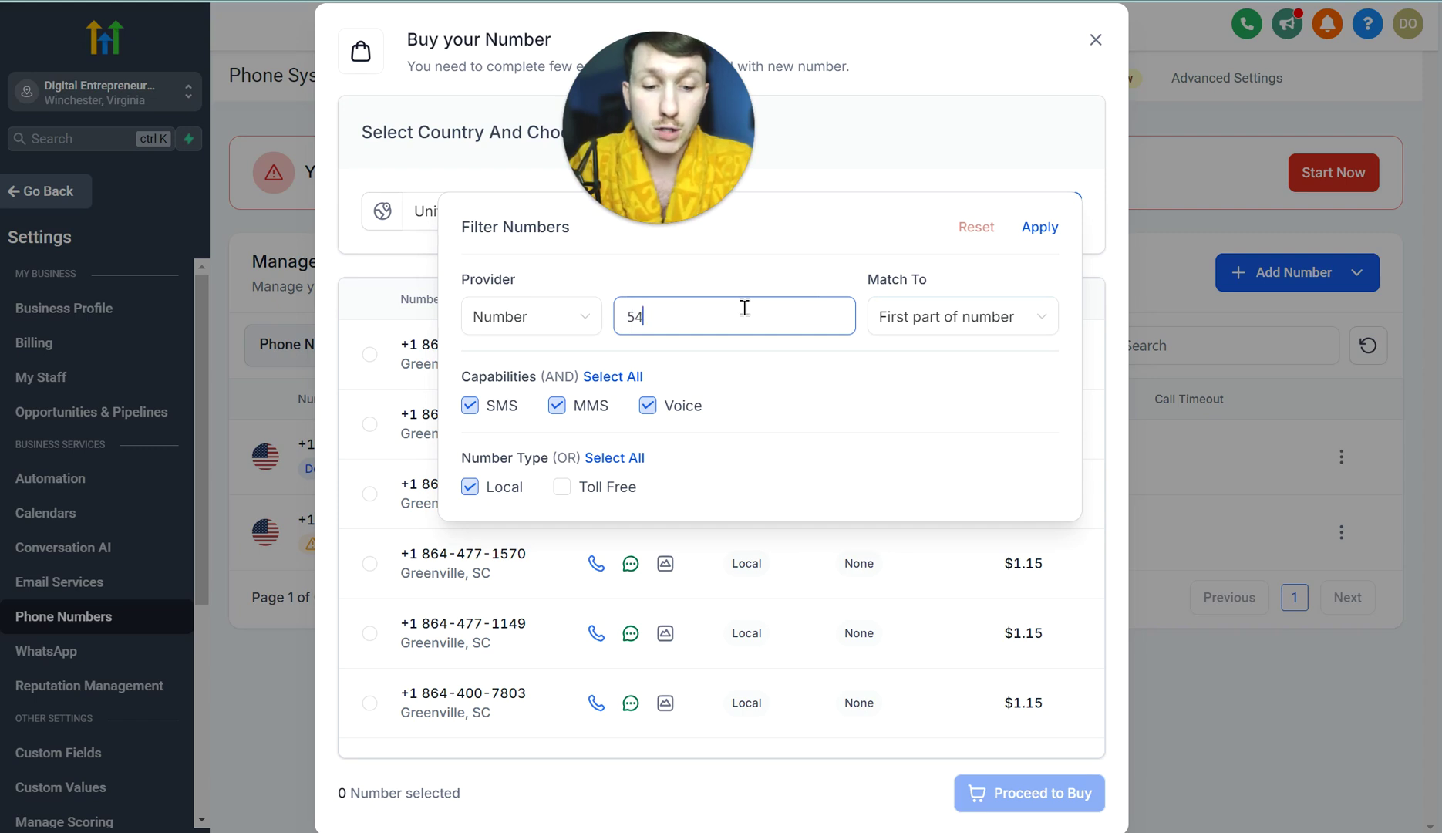
pyautogui.write('0')
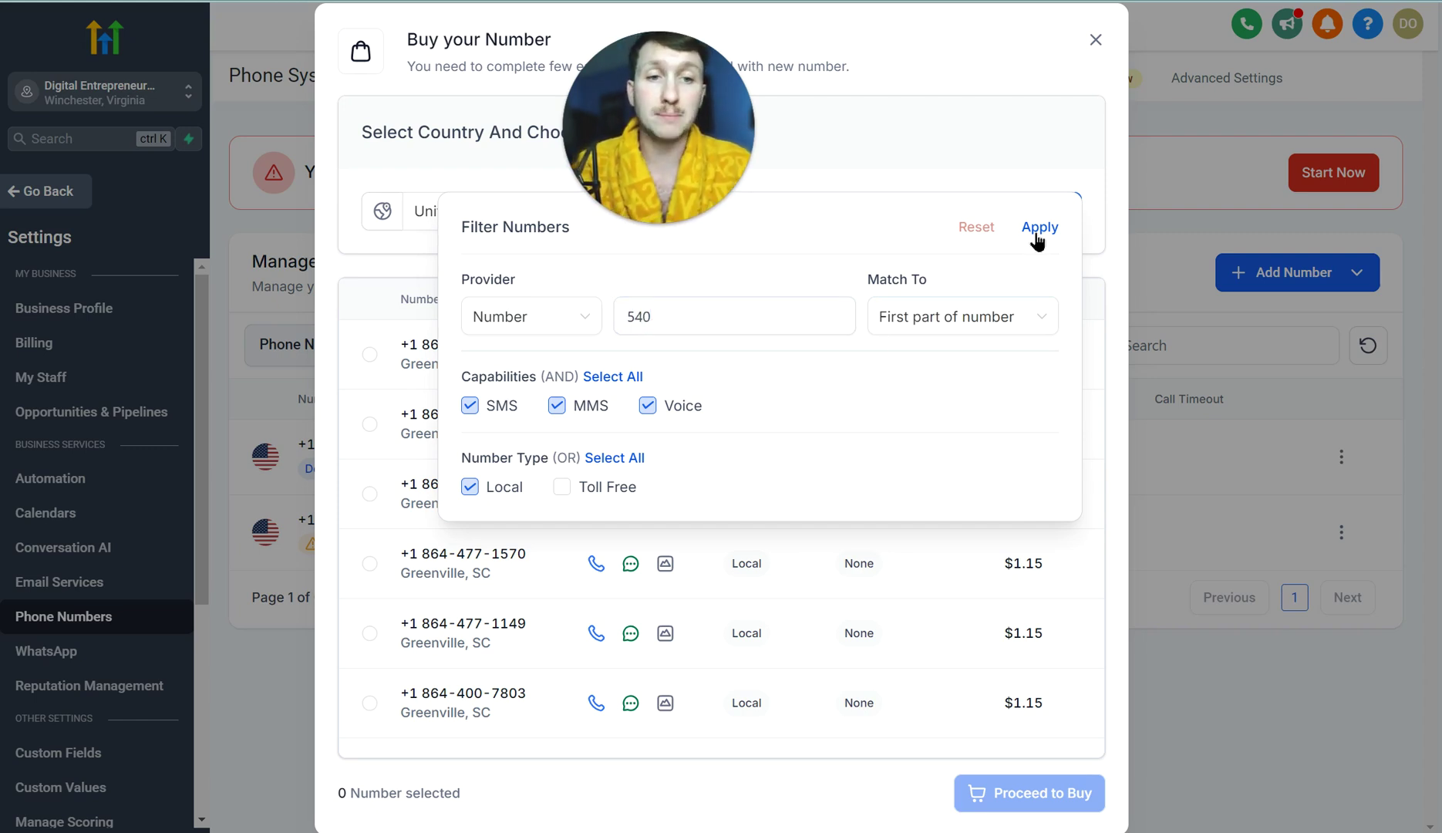
pyautogui.click(1037, 229)
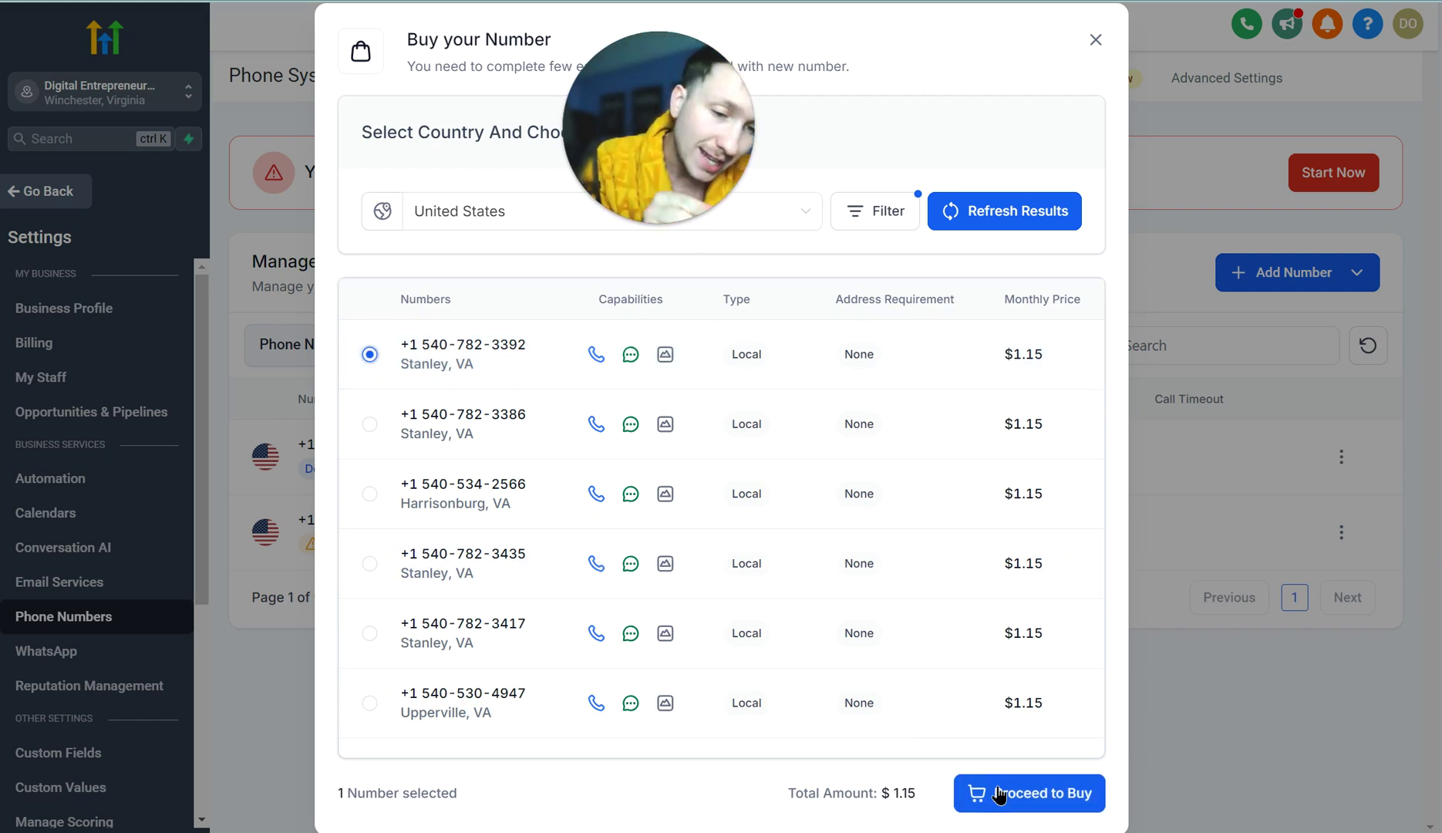
# - Filter the purchasable numbers to toll-free only with no digit search, and close the purchase dialog without buying
pyautogui.click(869, 221)
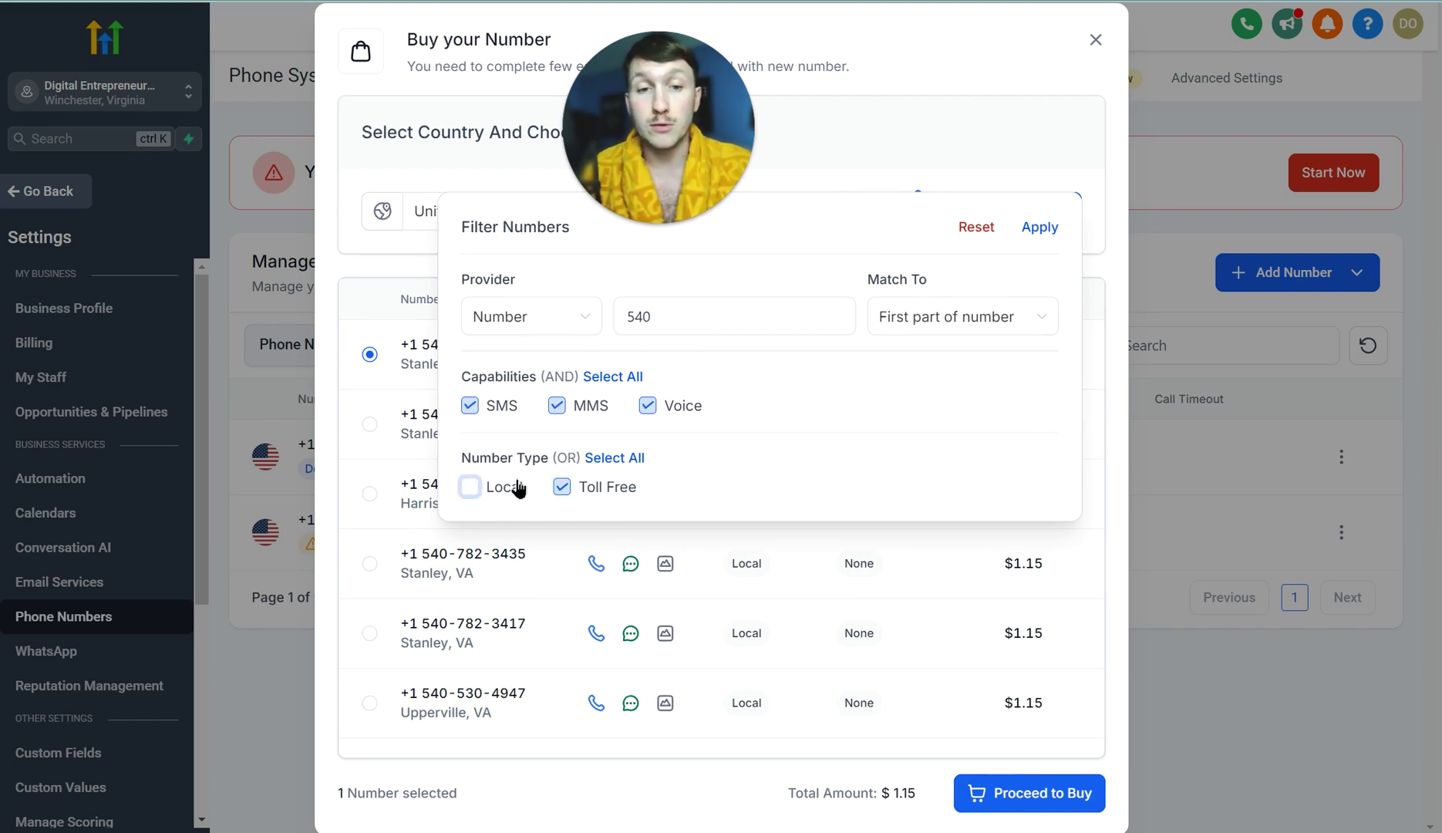
pyautogui.click(1041, 227)
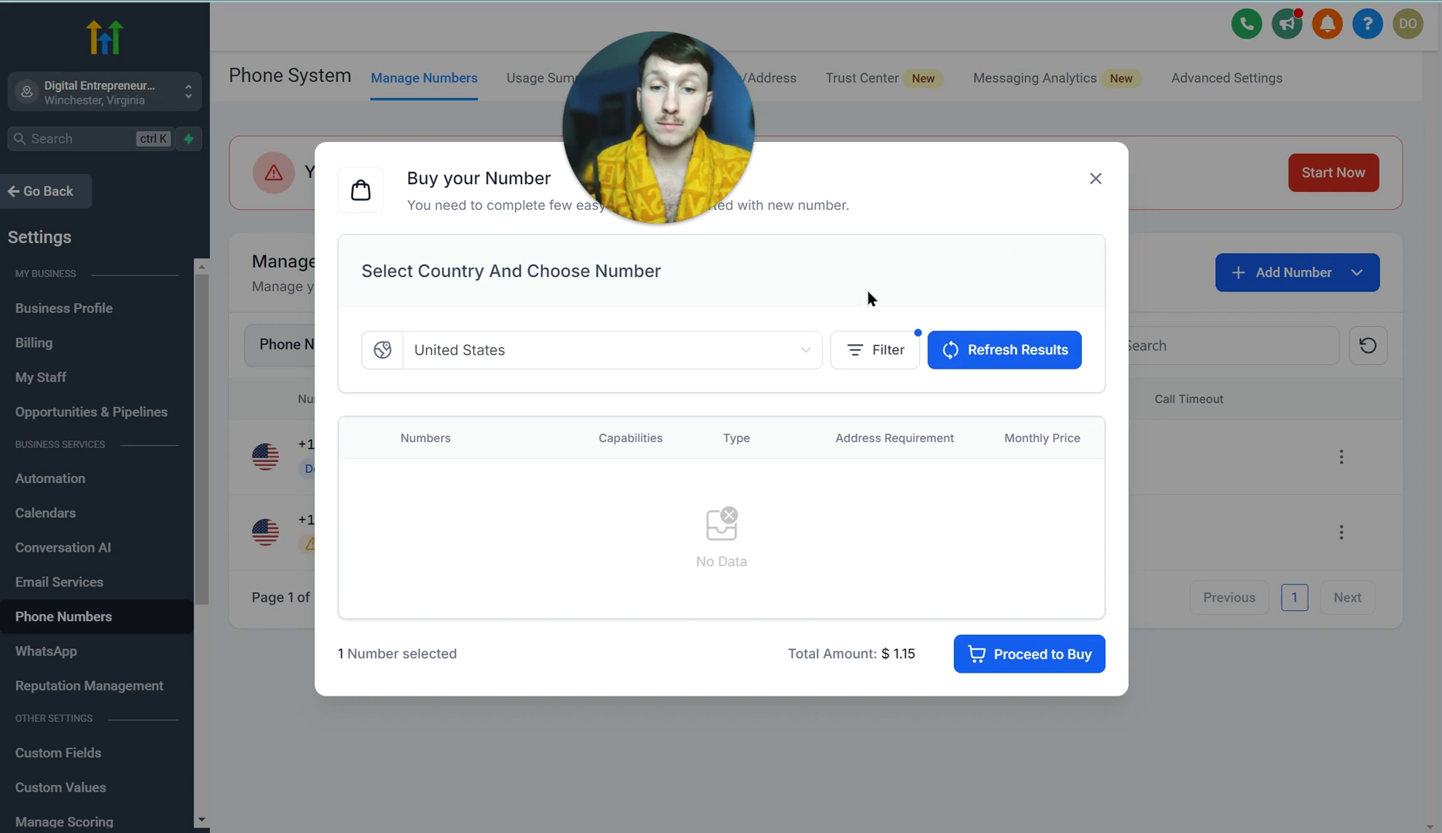
pyautogui.click(901, 350)
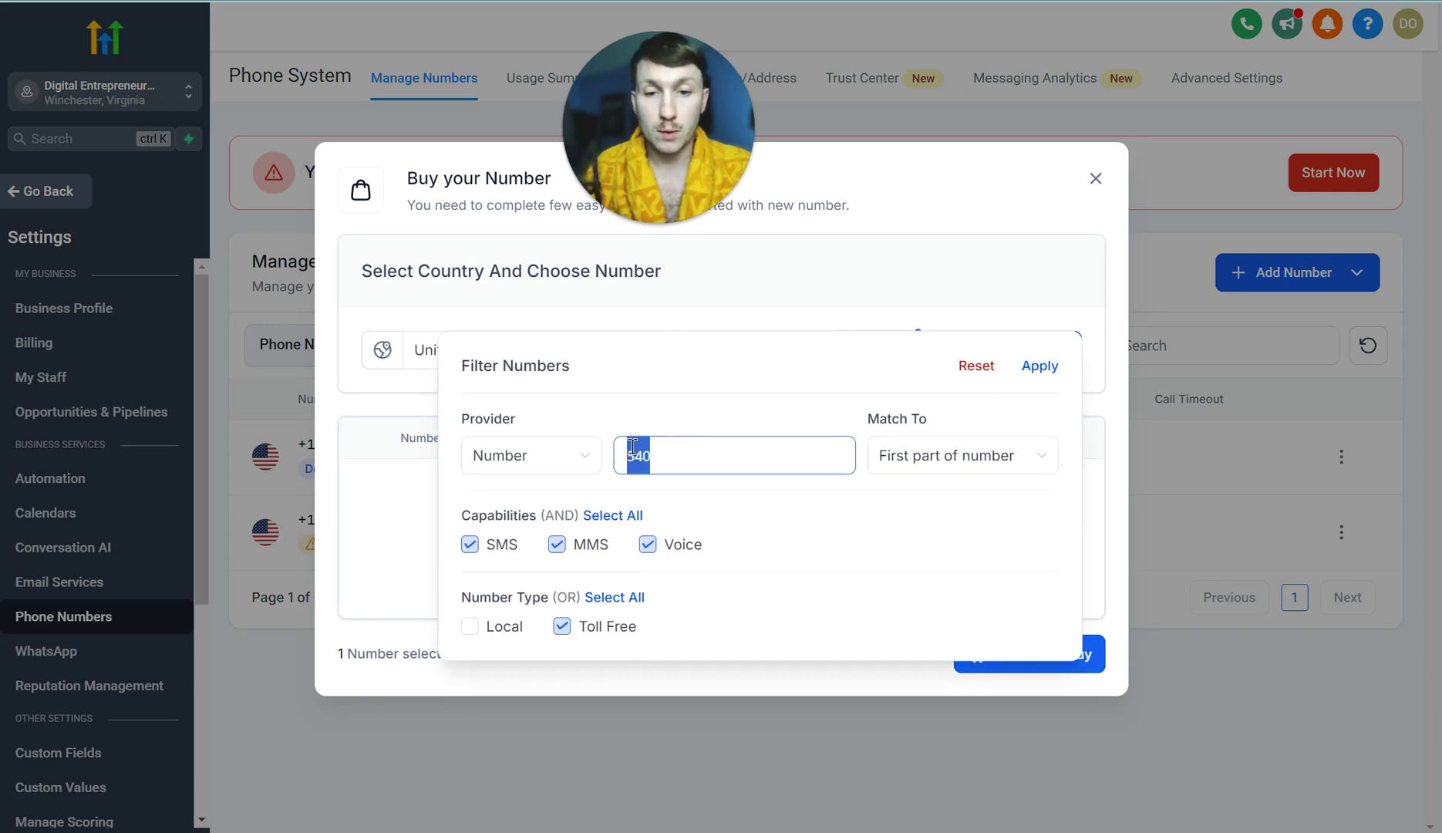
pyautogui.press('BackSpace')
pyautogui.click(1041, 367)
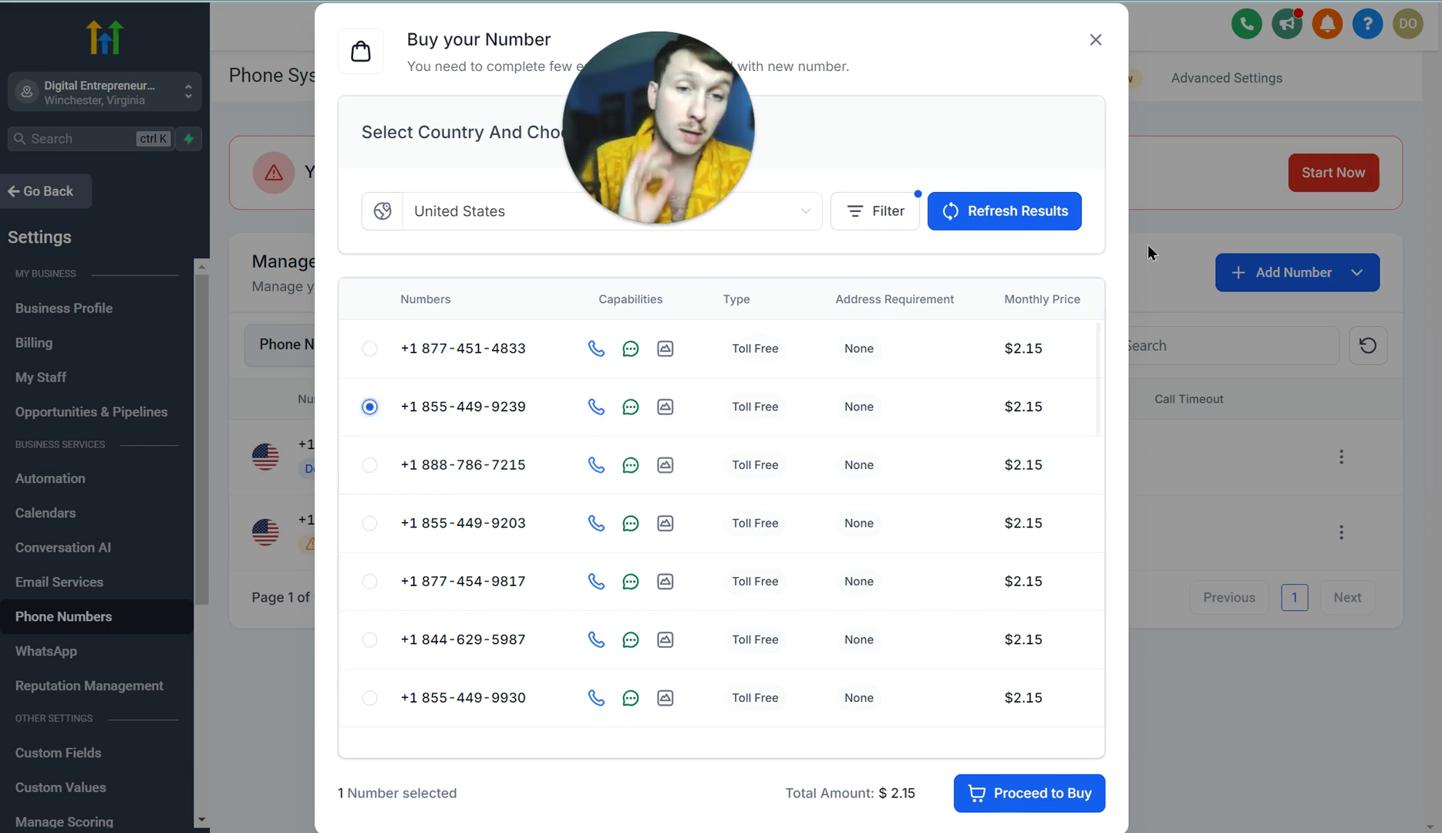
pyautogui.click(1095, 39)
pyautogui.moveTo(658, 185); pyautogui.dragTo(722, 217)
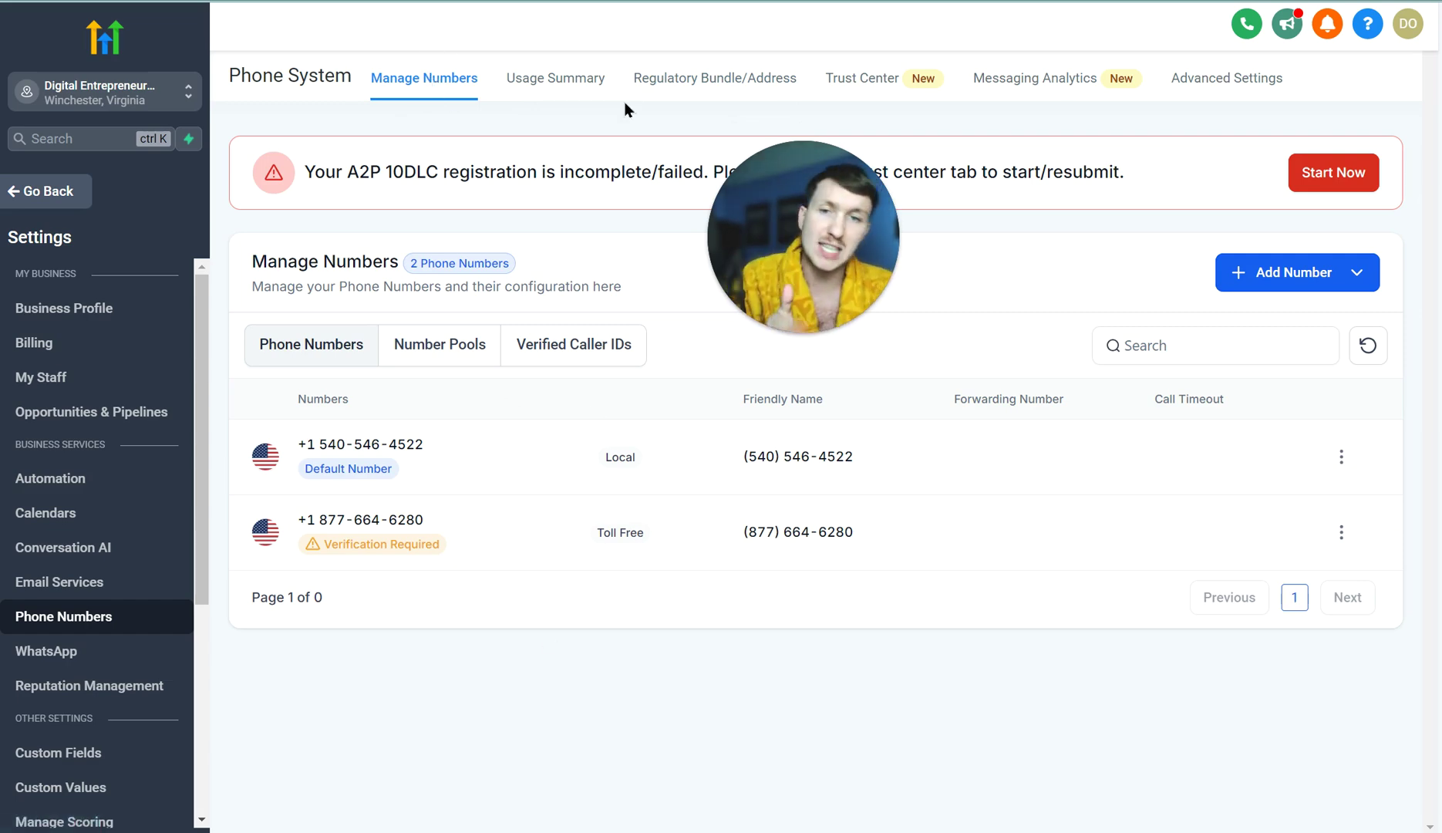
# - Review the phone system's Usage Summary, Regulatory Bundle/Address, Trust Center and Messaging Analytics pages
pyautogui.click(580, 80)
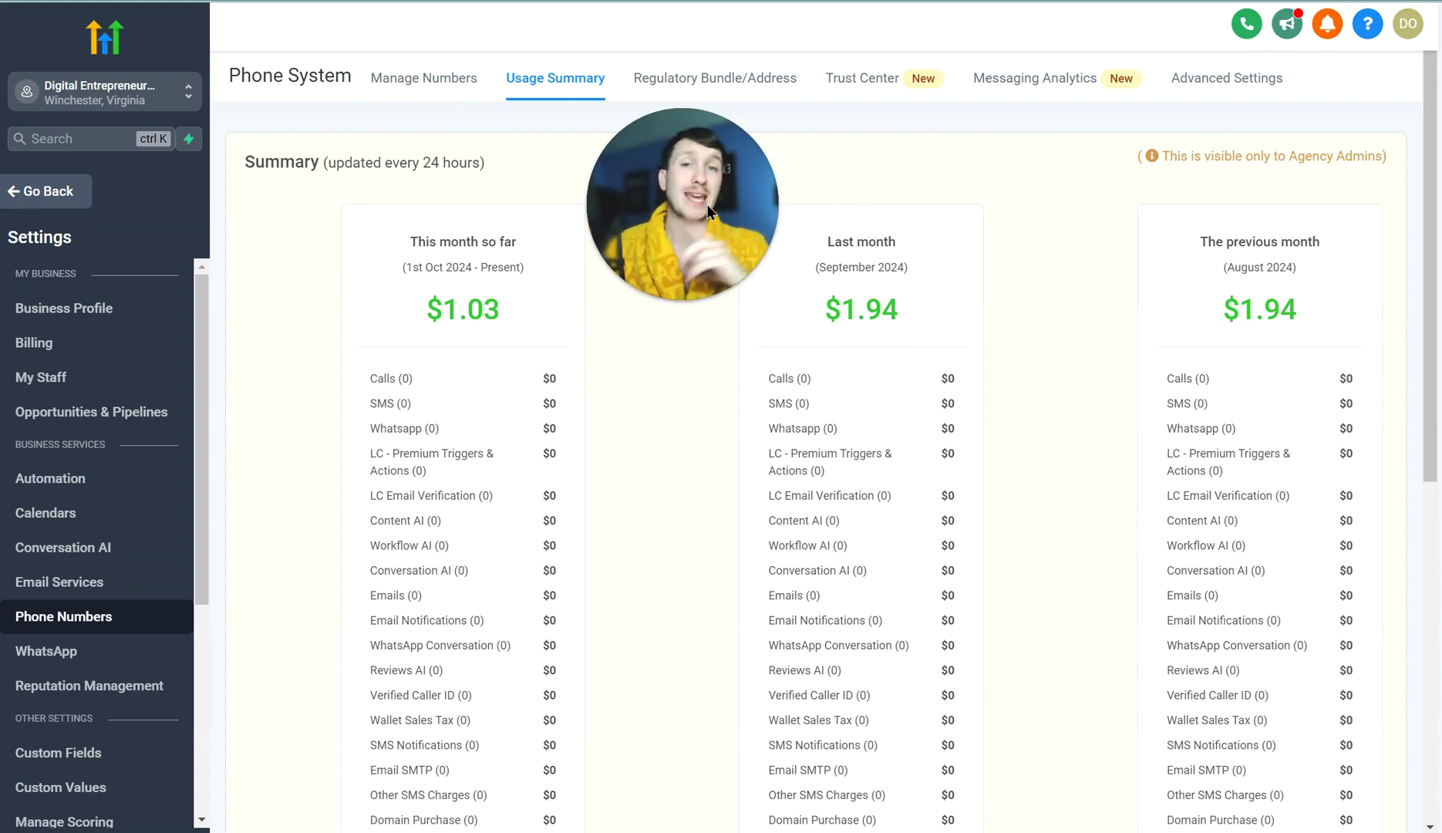
pyautogui.click(729, 83)
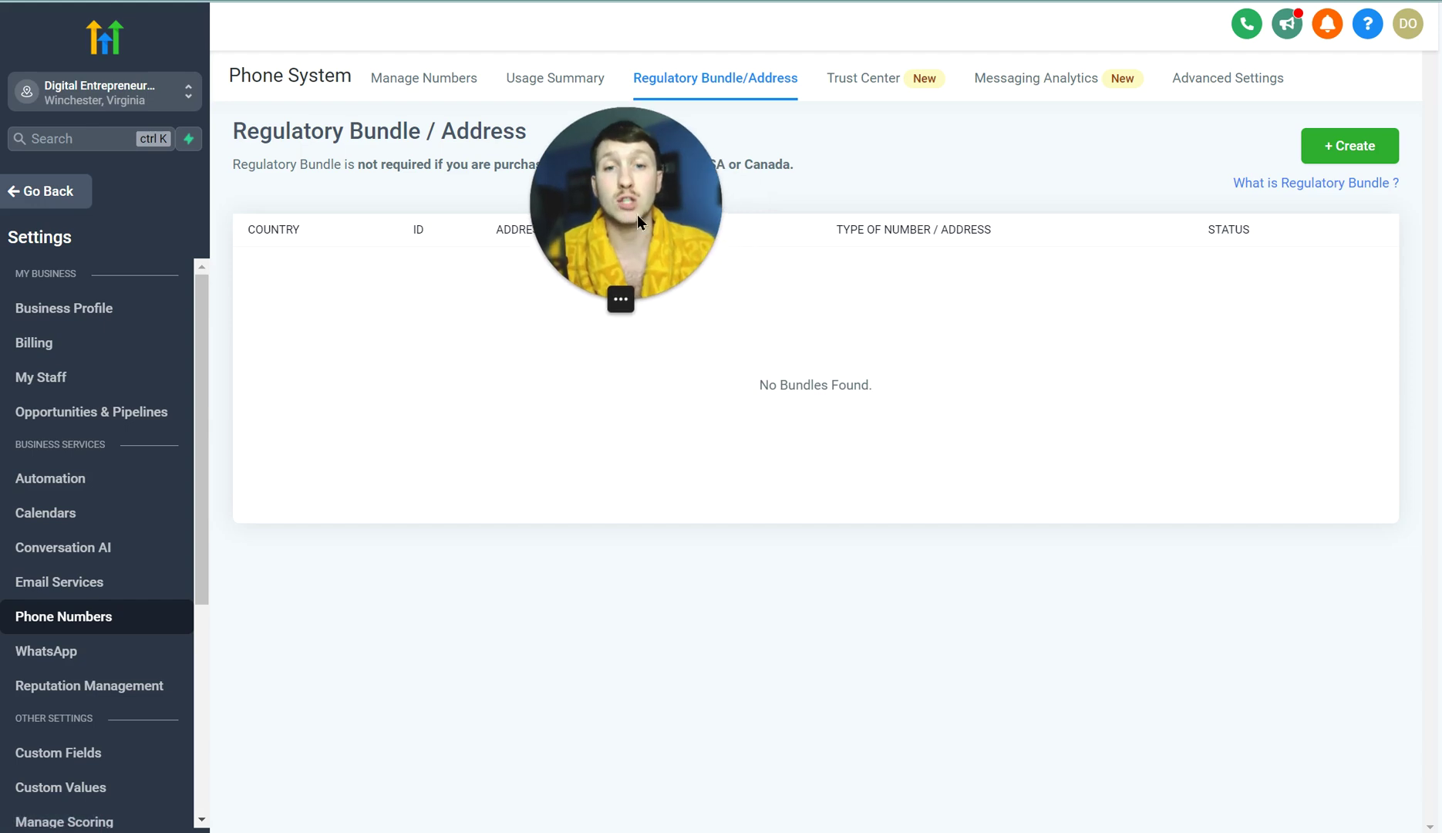
pyautogui.moveTo(636, 287); pyautogui.dragTo(749, 341)
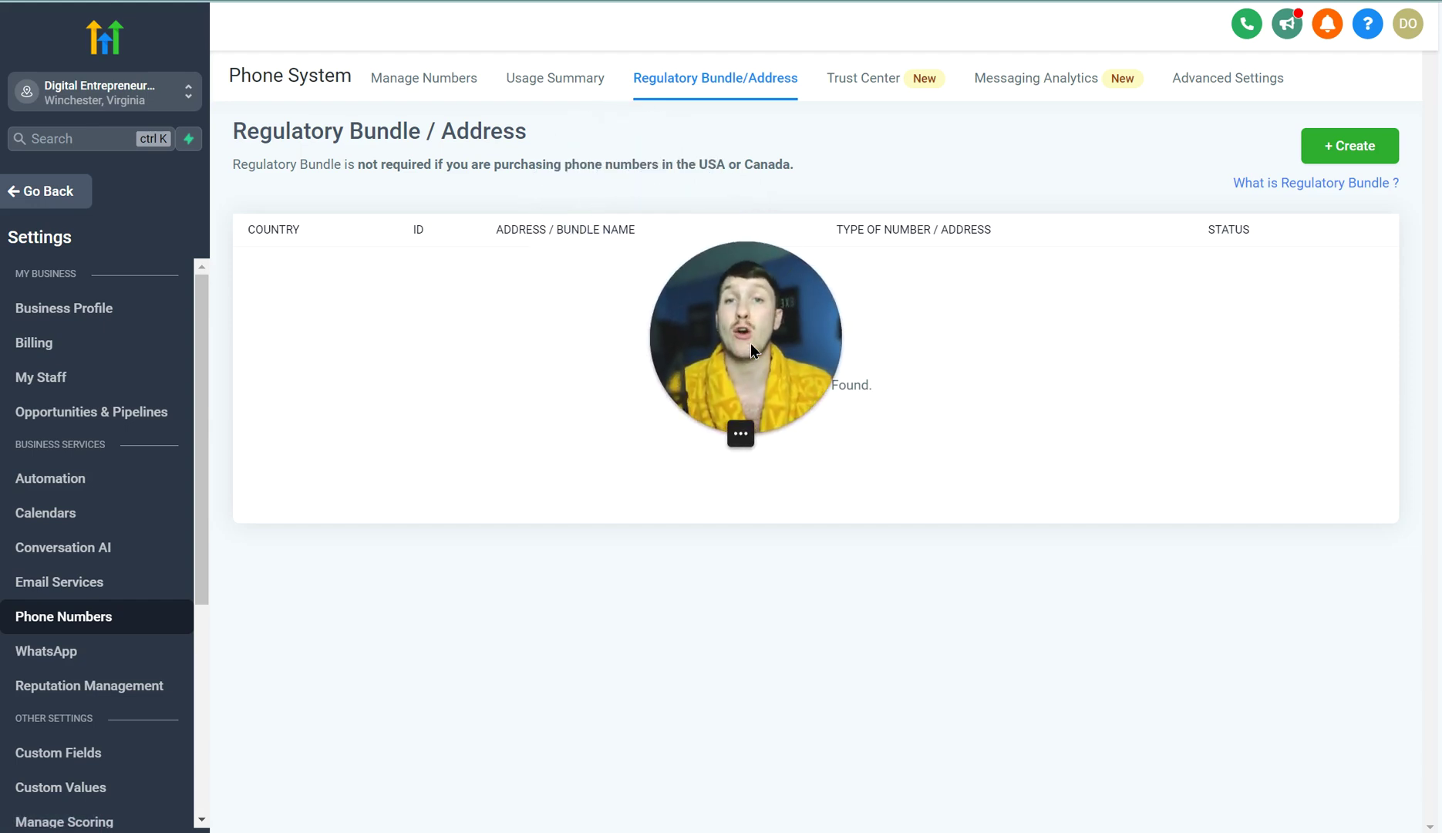
pyautogui.click(874, 83)
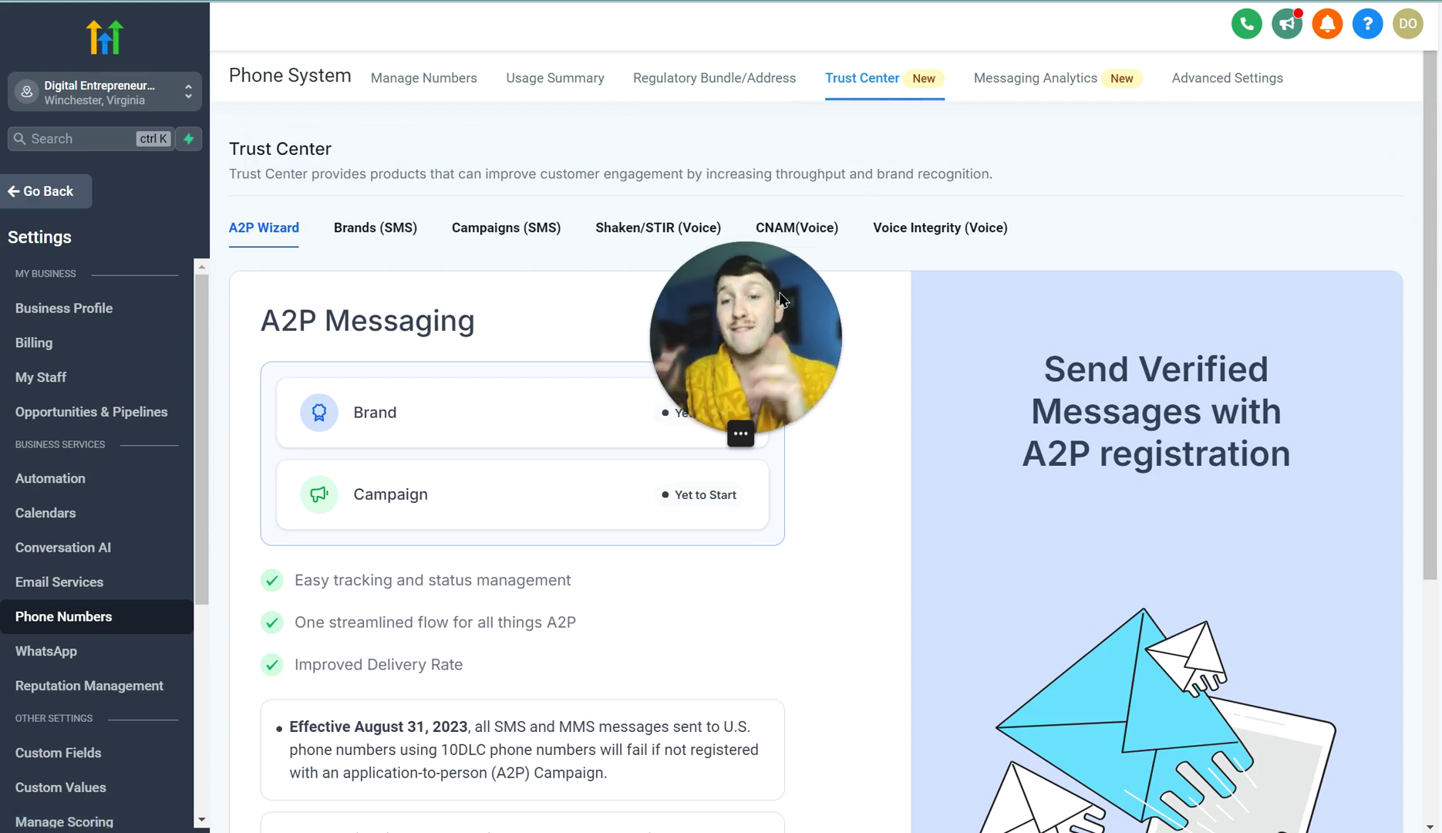
pyautogui.click(1020, 91)
pyautogui.moveTo(740, 386); pyautogui.dragTo(919, 662)
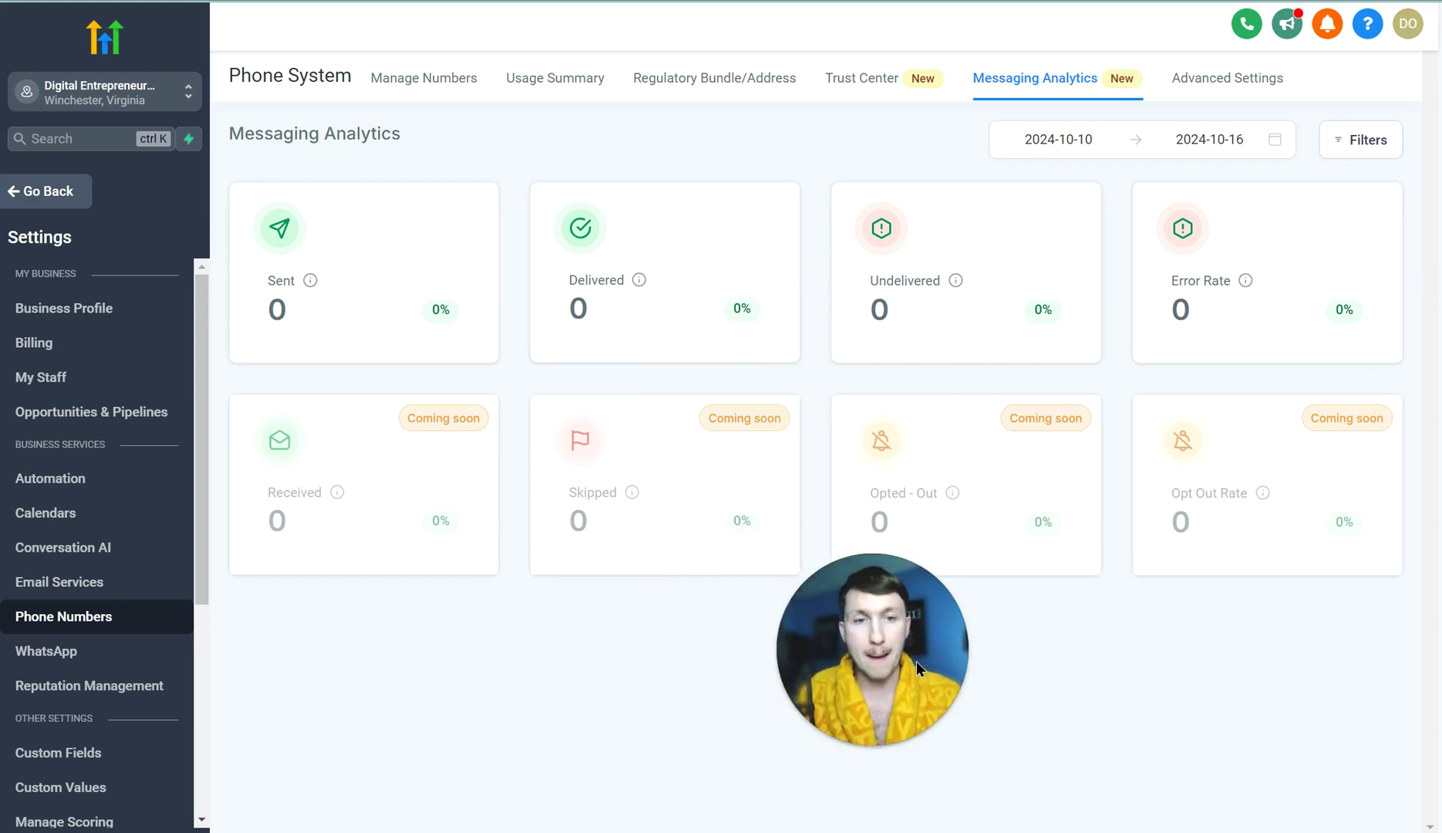
# - Review the SMS provider and voice call options in the advanced settings, switching call transcription on and back off
pyautogui.click(1193, 80)
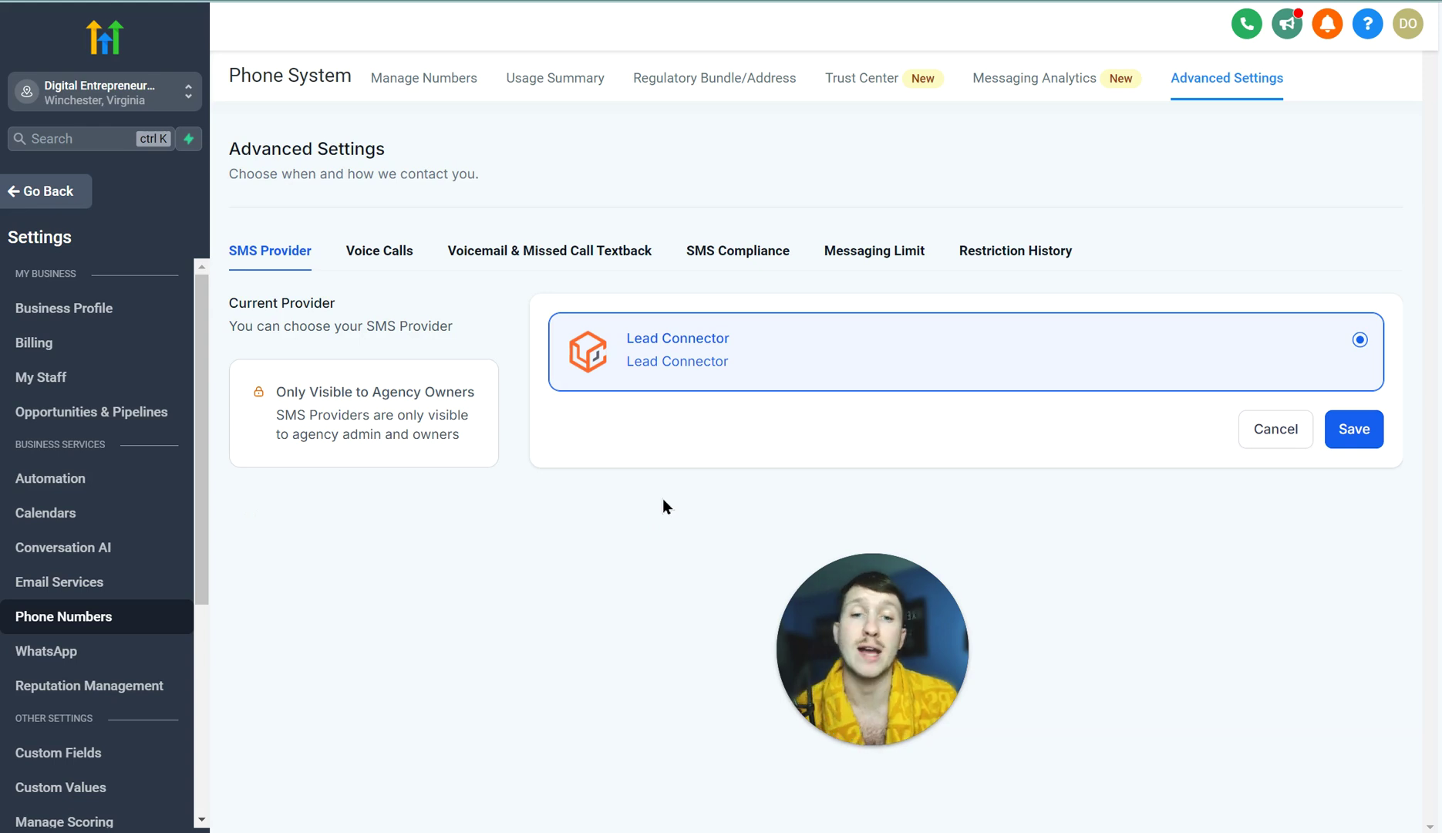
pyautogui.click(379, 262)
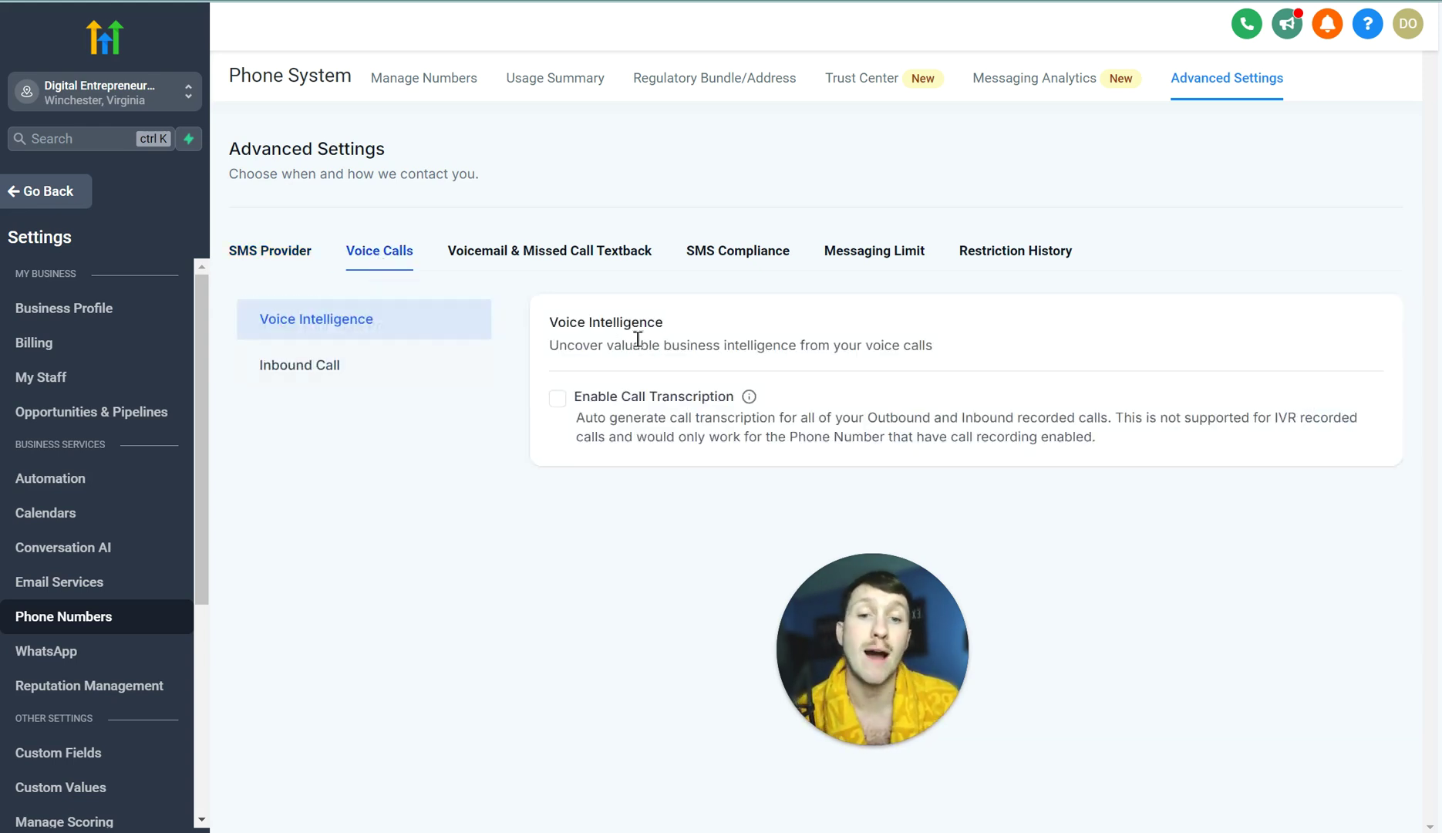
pyautogui.click(558, 400)
pyautogui.click(558, 400)
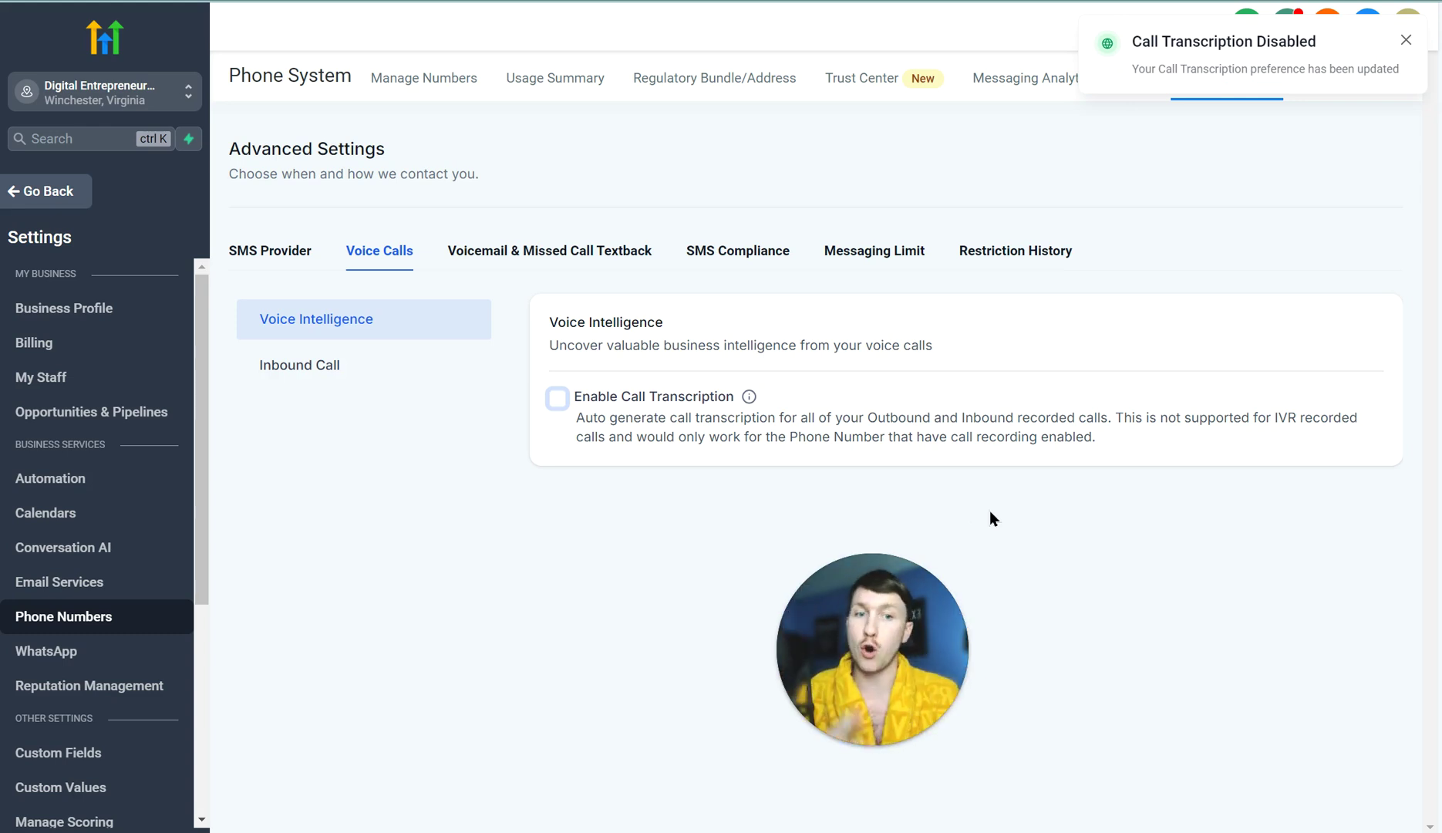
pyautogui.click(365, 372)
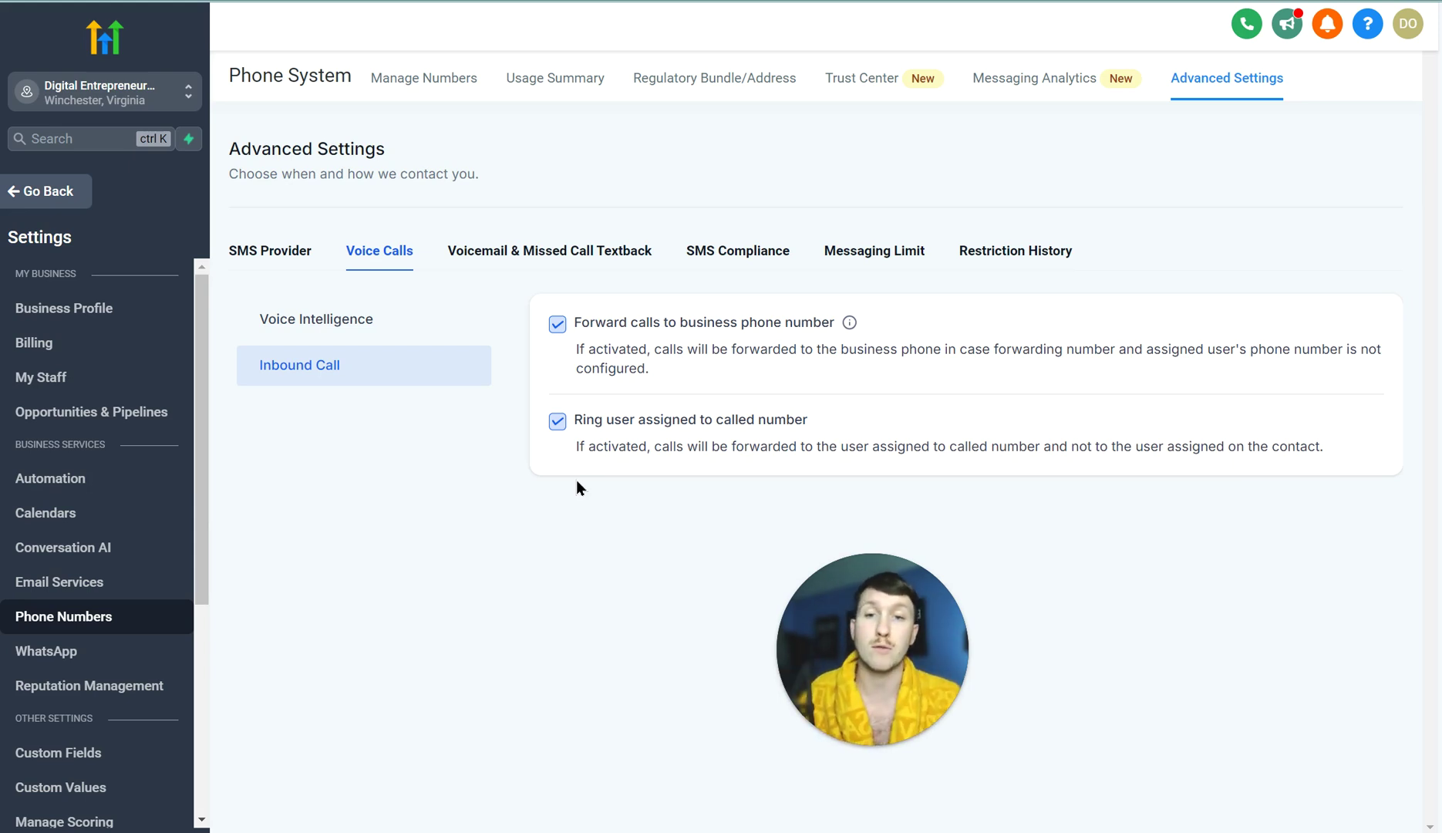
pyautogui.click(370, 319)
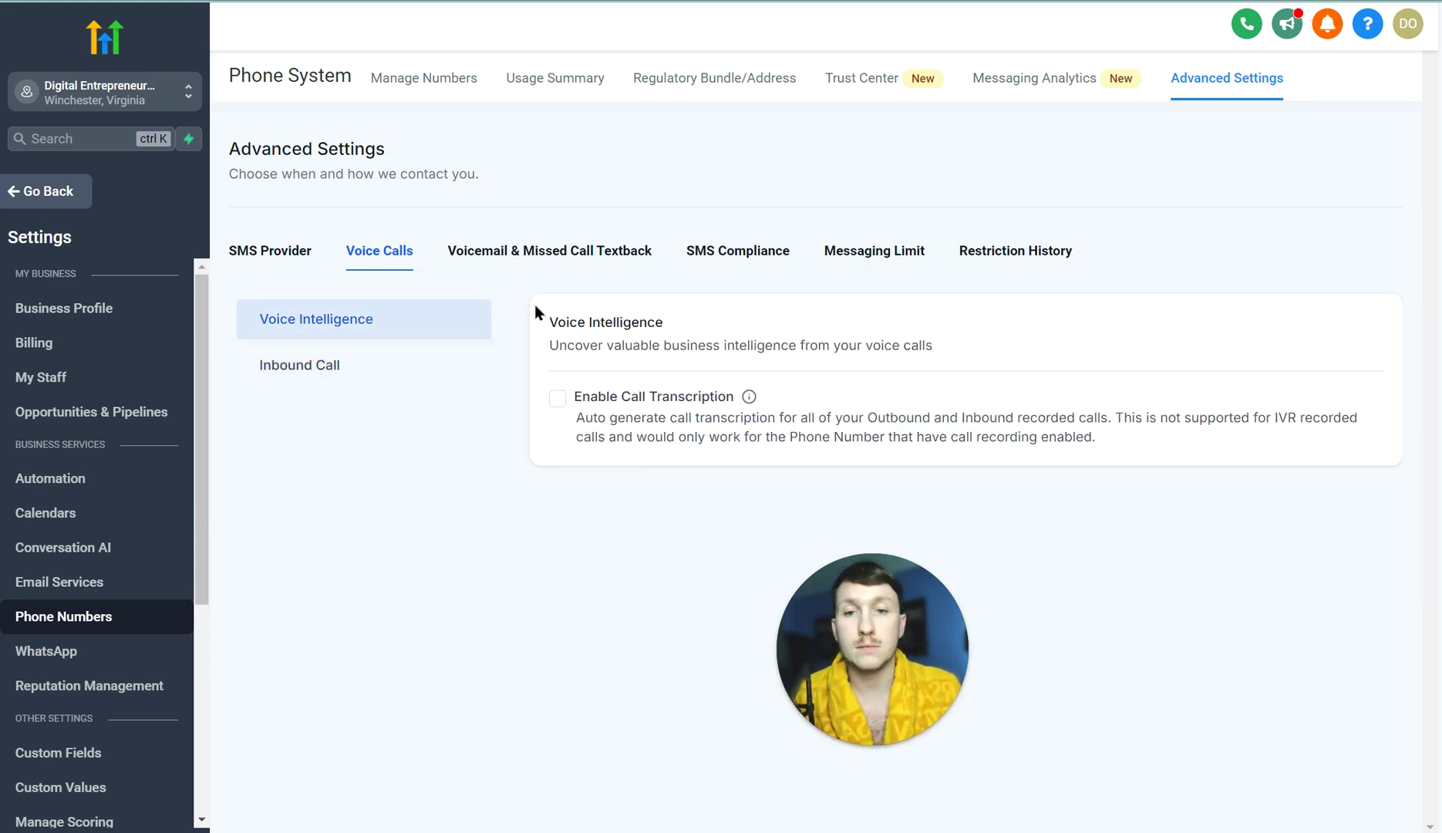
# - Review the voicemail and missed call textback, SMS compliance, messaging limit and restriction history settings
pyautogui.click(549, 250)
pyautogui.scroll(-2, 650, 464)
pyautogui.scroll(-1, 650, 464)
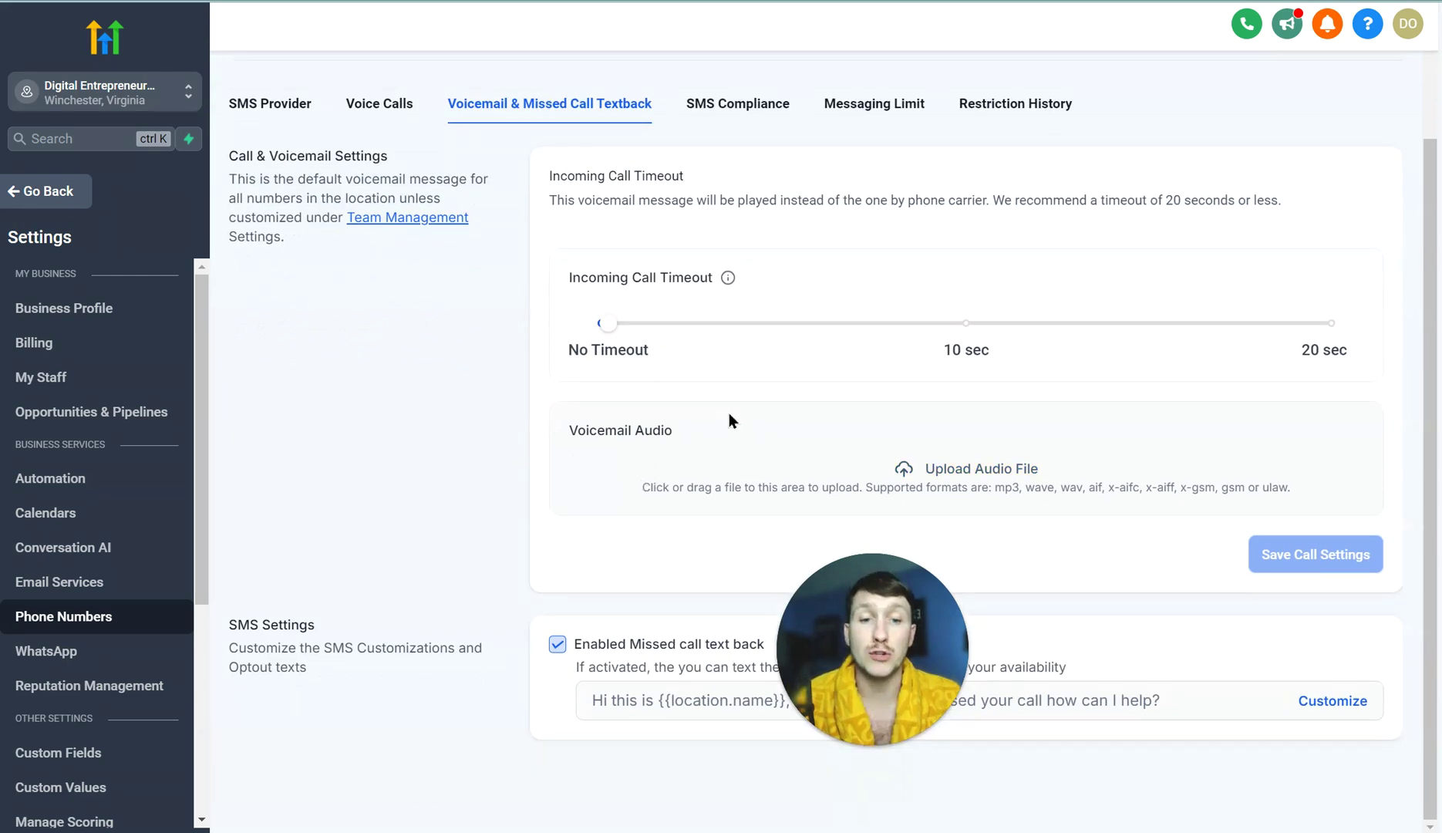
pyautogui.moveTo(833, 625); pyautogui.dragTo(473, 409)
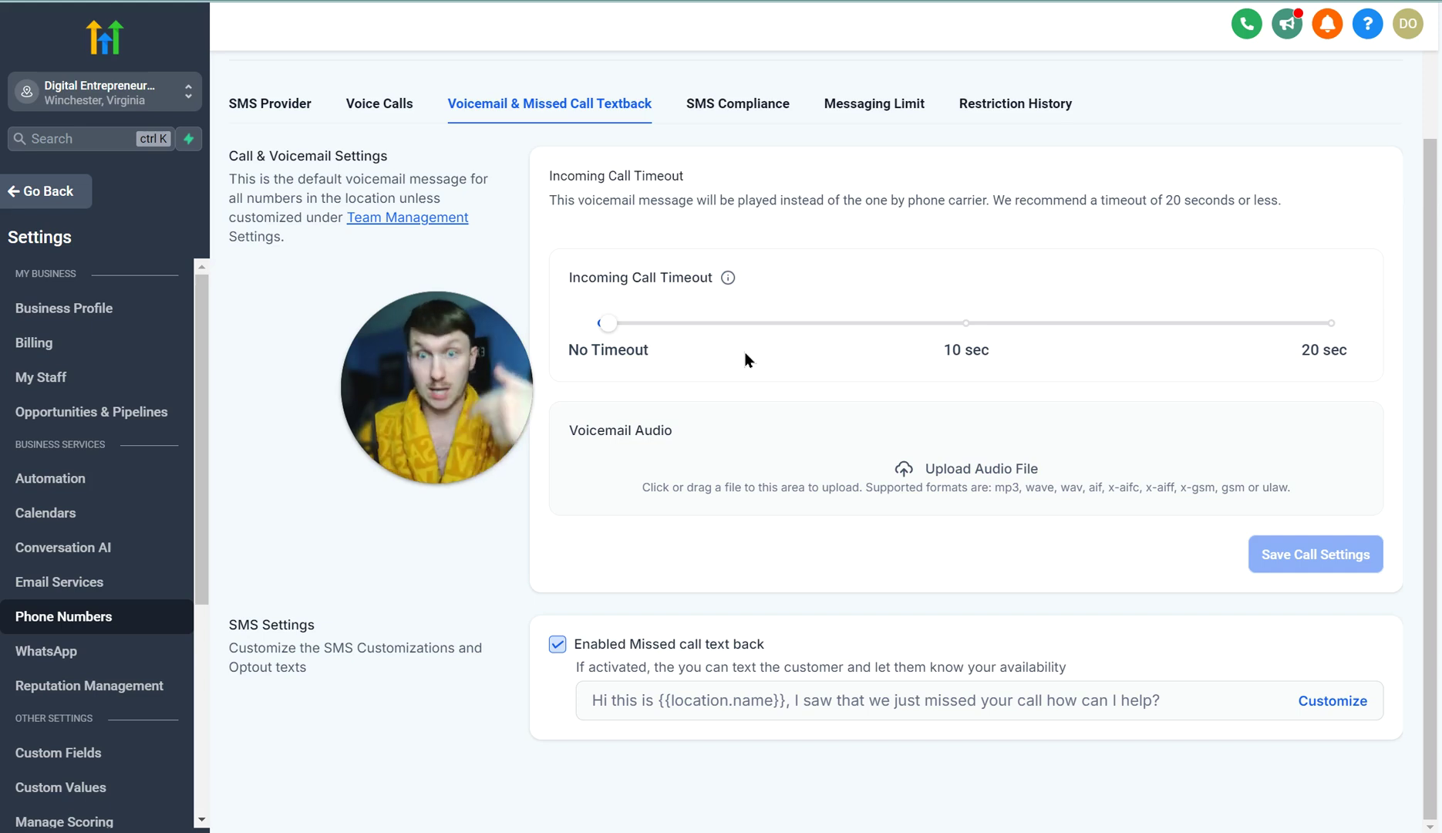
pyautogui.click(744, 103)
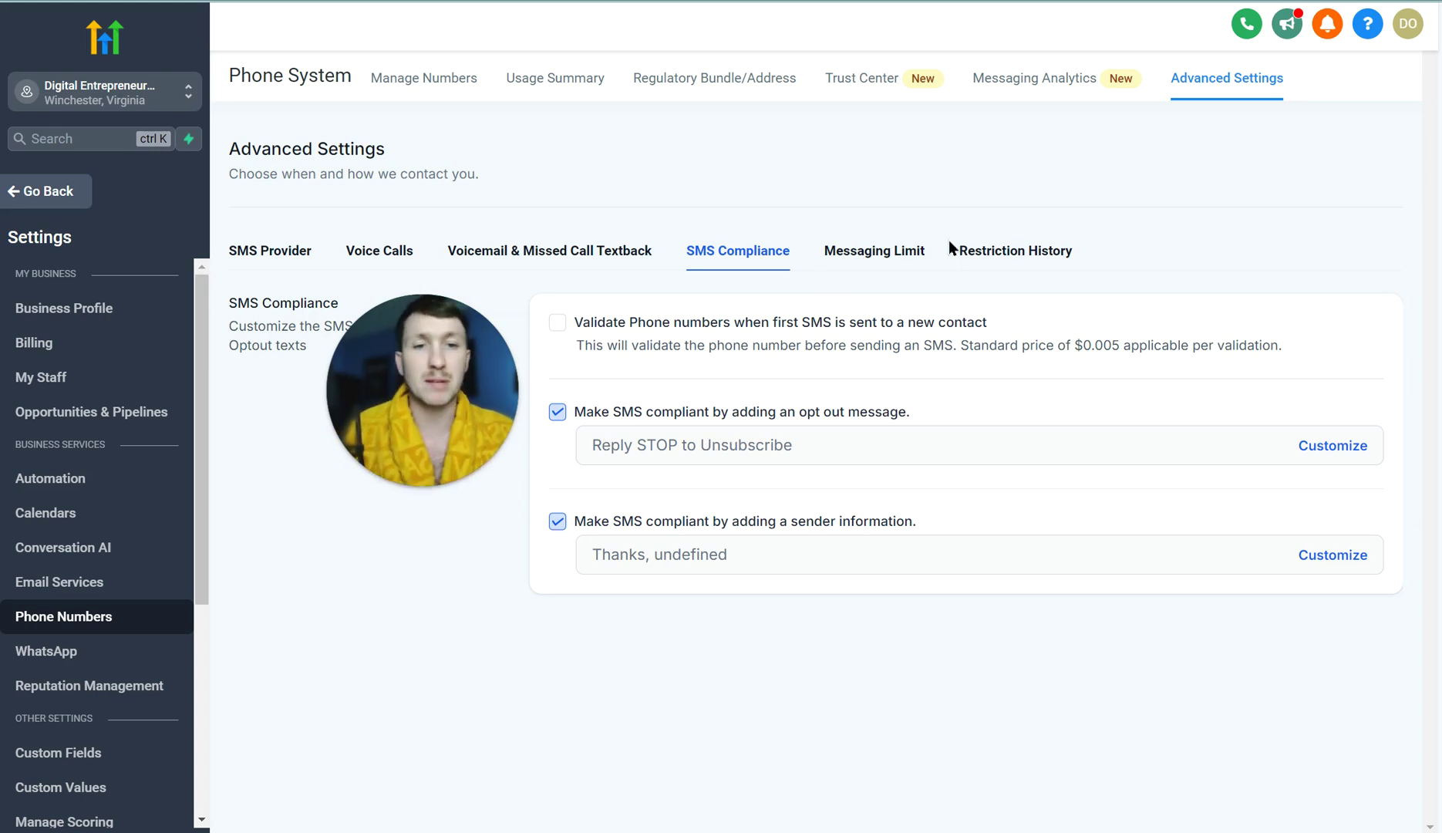
pyautogui.click(908, 255)
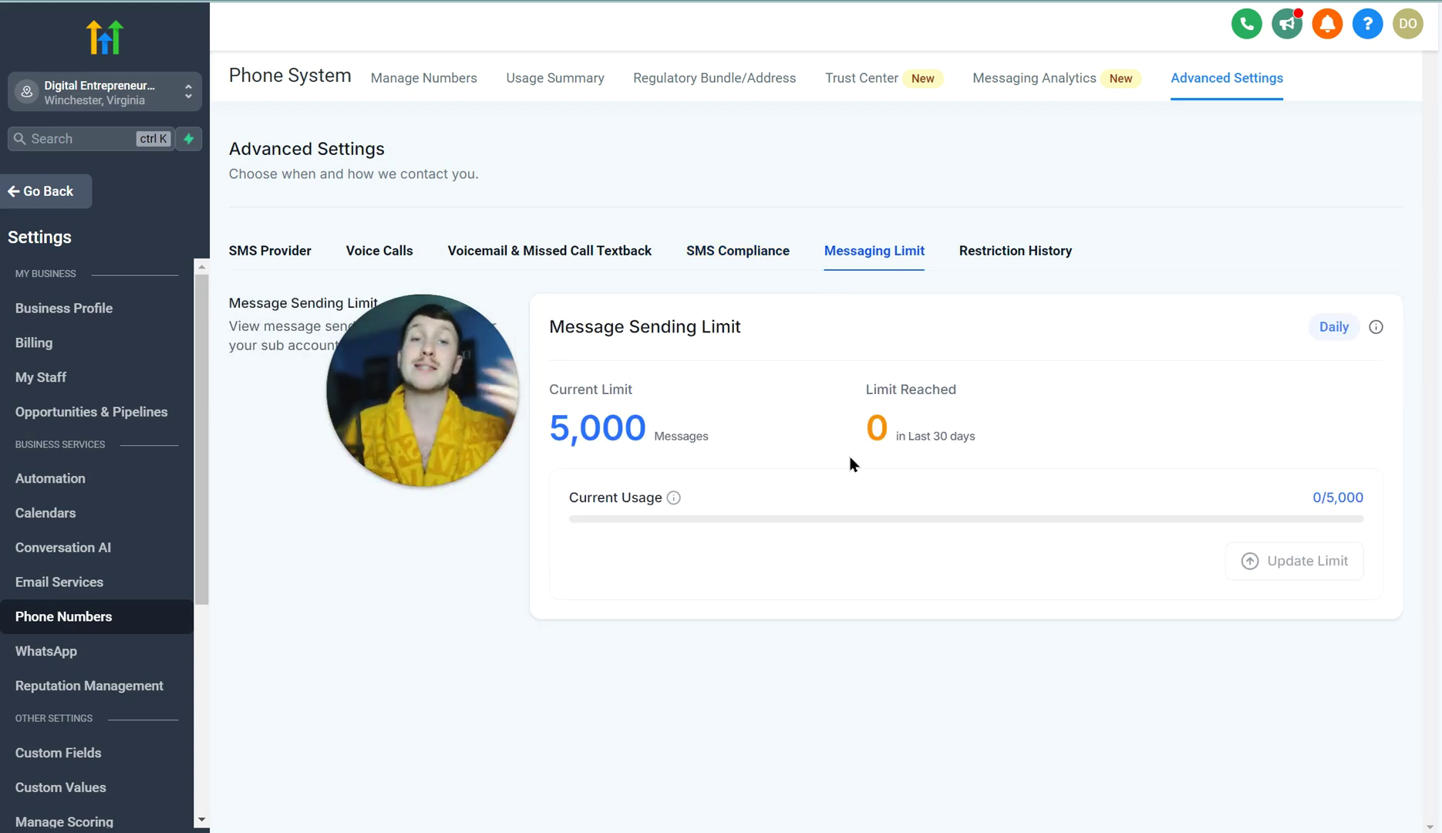
pyautogui.click(998, 252)
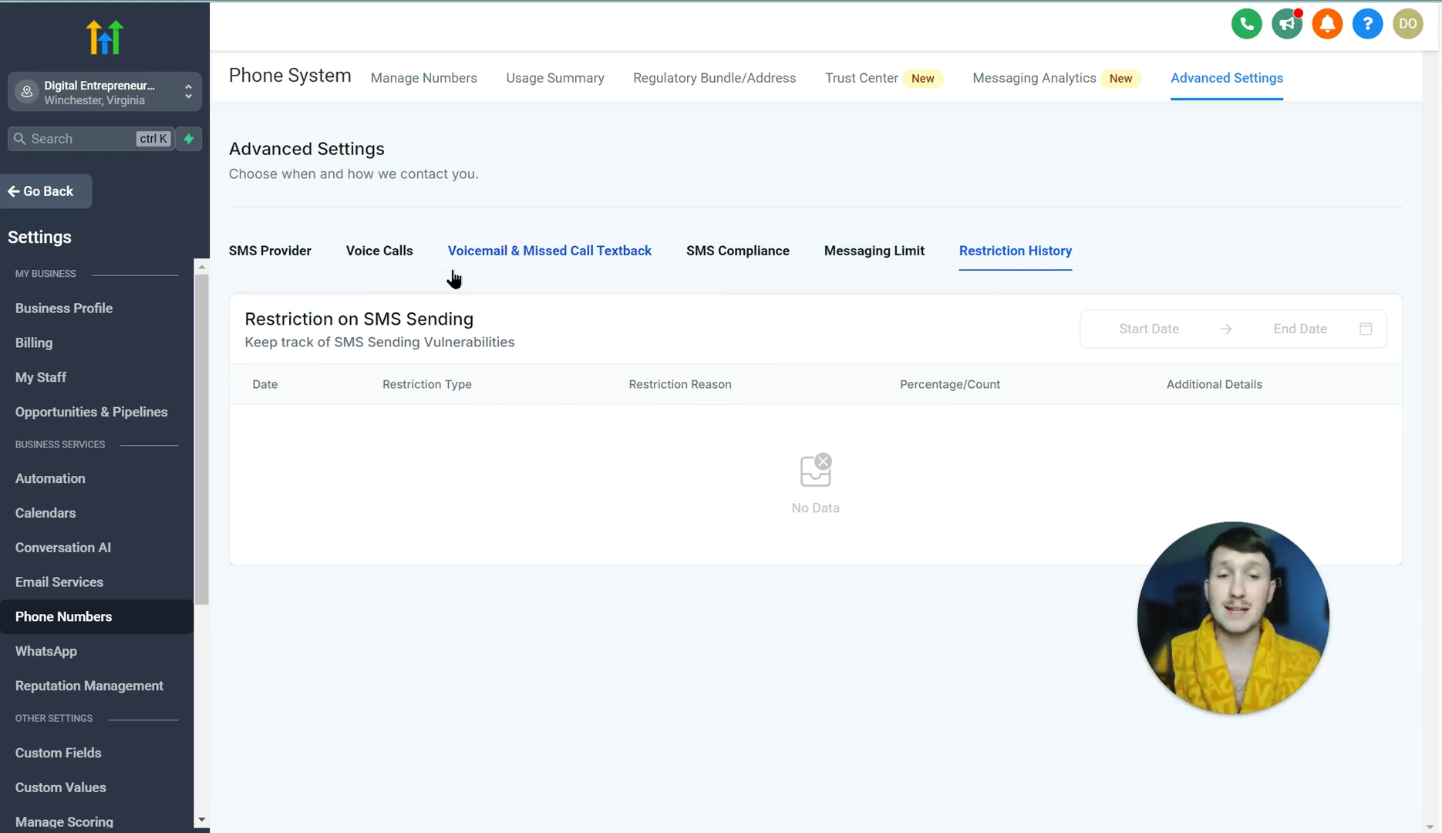
# - Return to number management and check the number pools, verified caller IDs and phone numbers lists
pyautogui.click(438, 91)
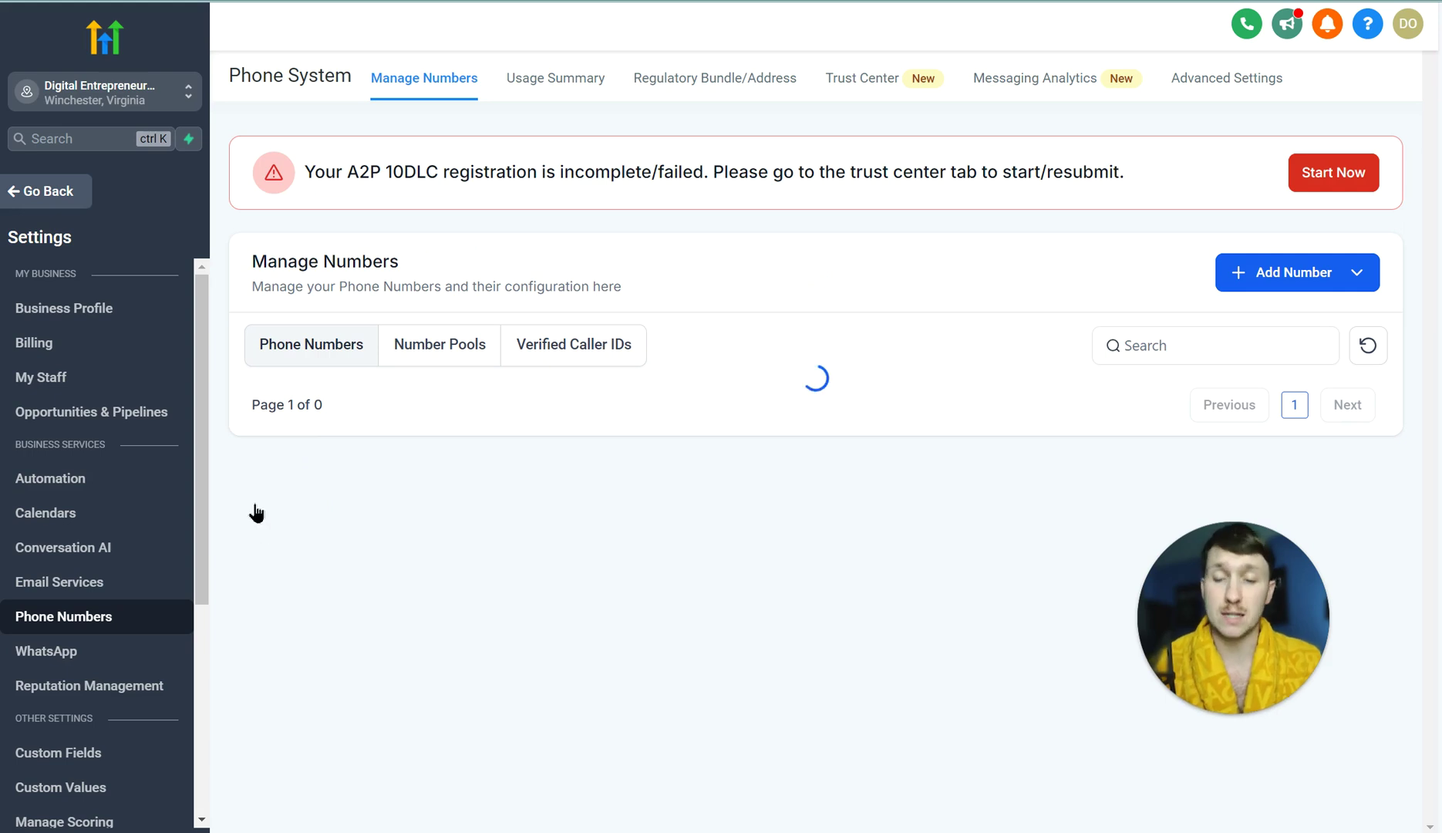
pyautogui.click(432, 353)
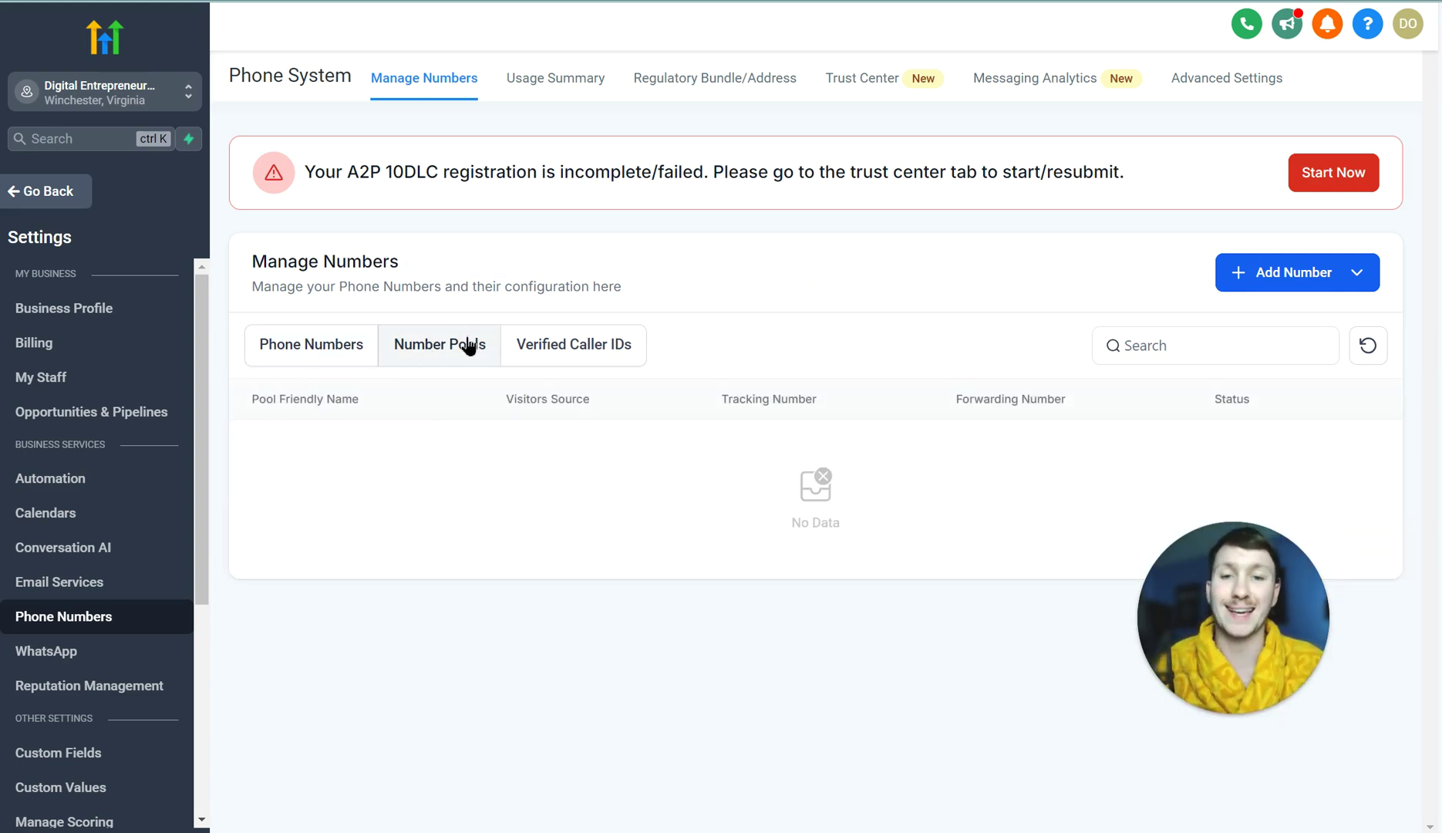
pyautogui.click(548, 362)
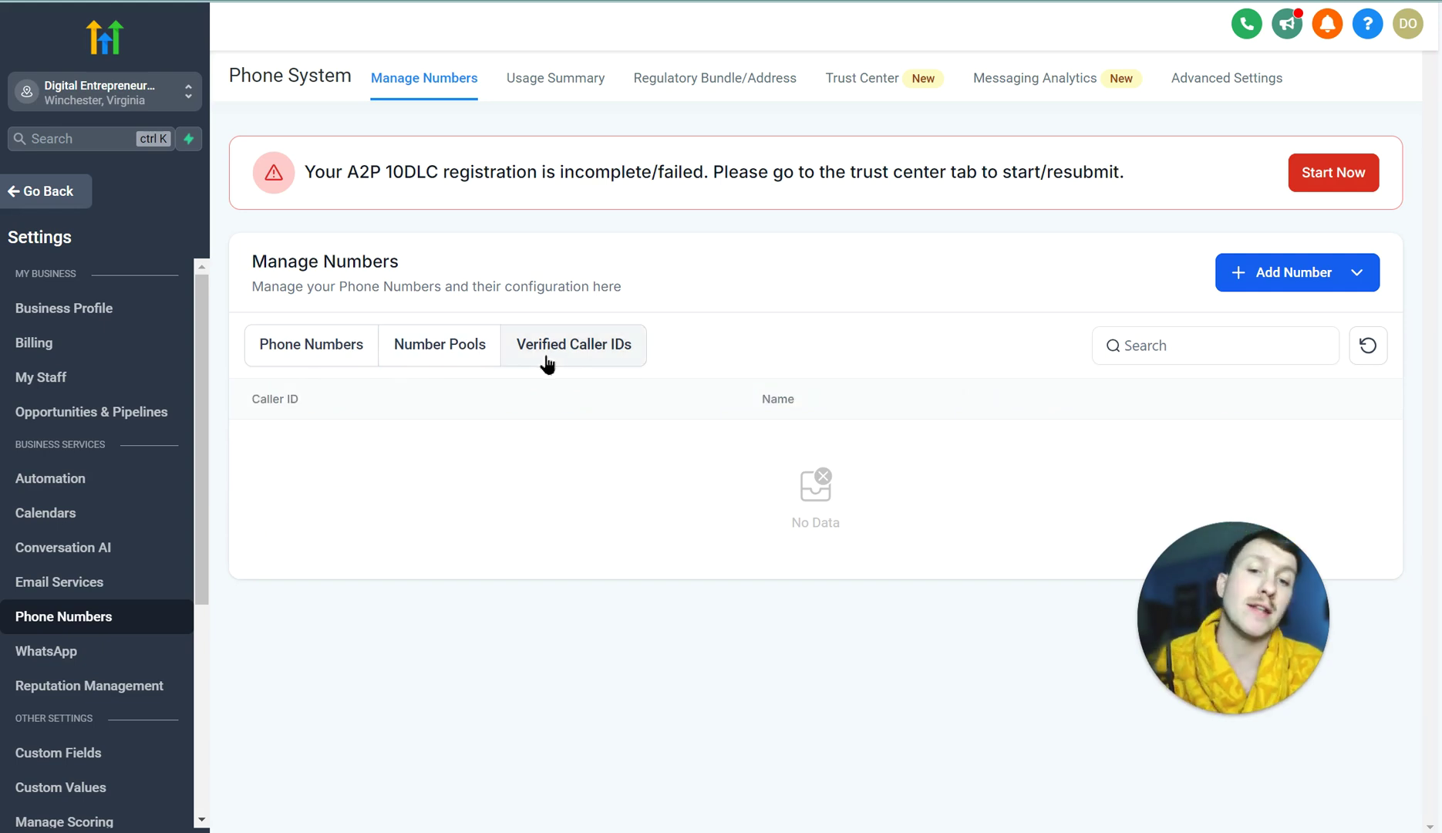
pyautogui.click(325, 349)
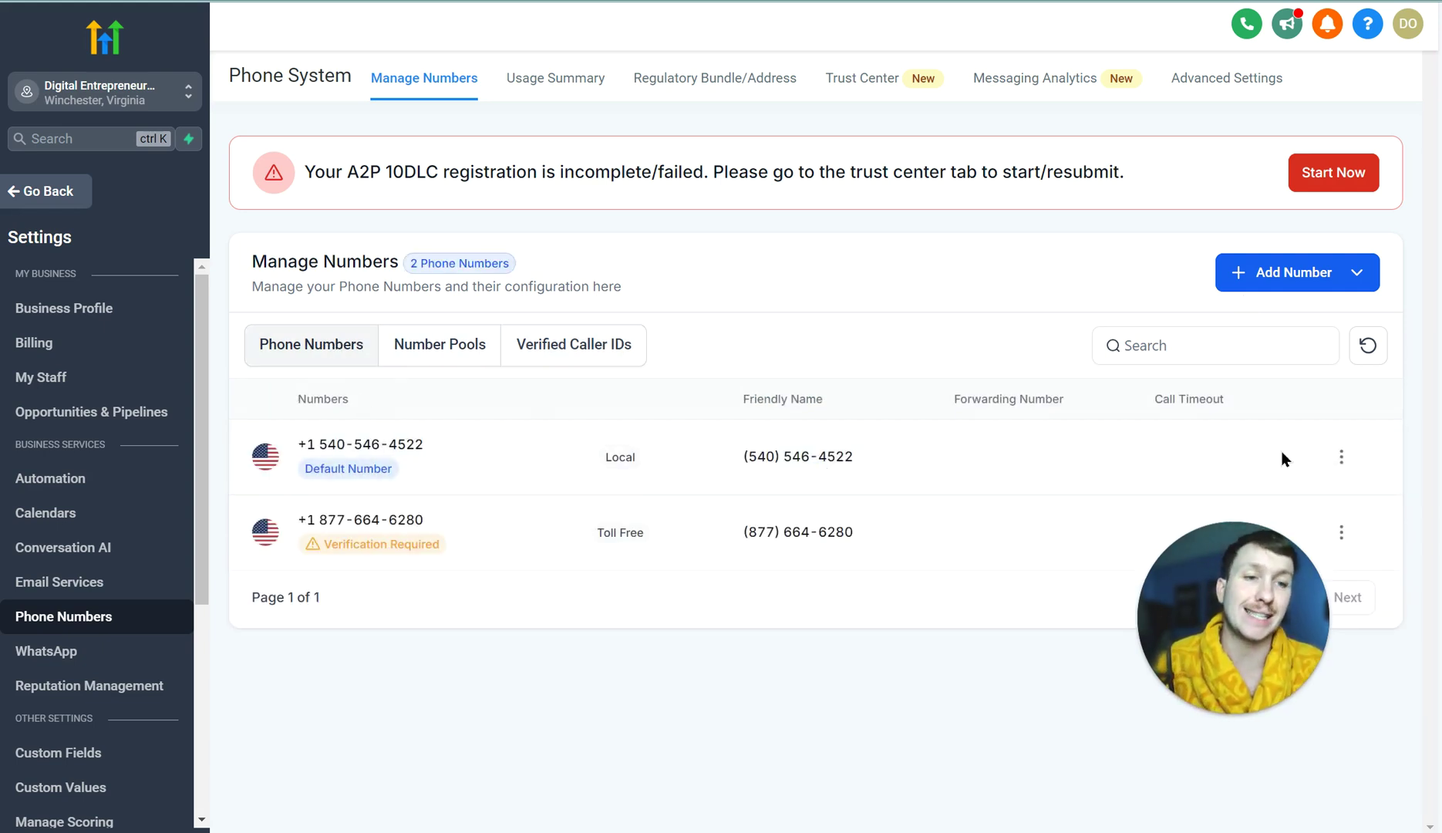
pyautogui.moveTo(1232, 588); pyautogui.dragTo(906, 224)
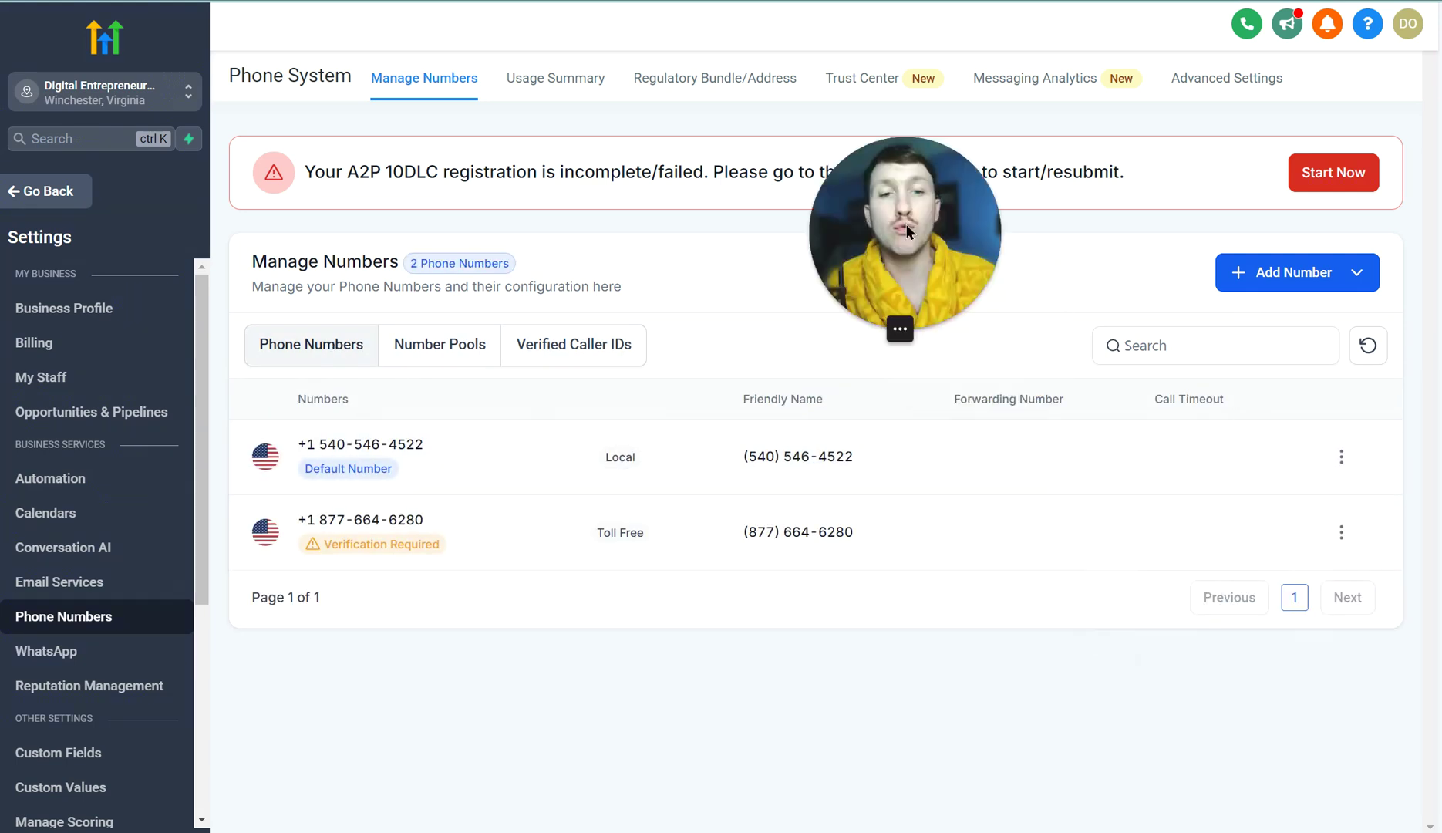
# - Open the configuration of the default local number and look through its available preferences
pyautogui.click(1342, 457)
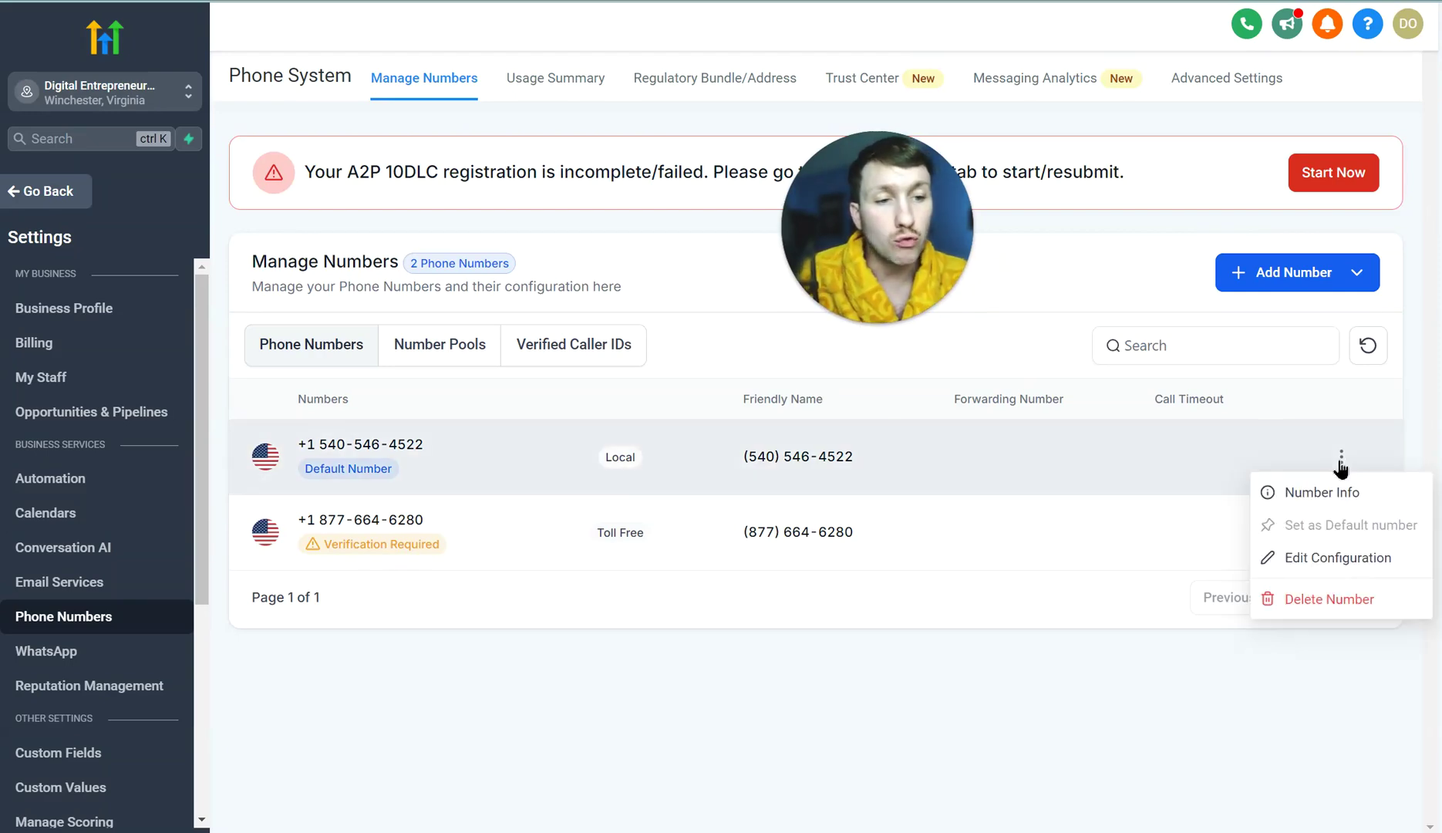
pyautogui.click(1337, 563)
pyautogui.moveTo(916, 302); pyautogui.dragTo(1300, 358)
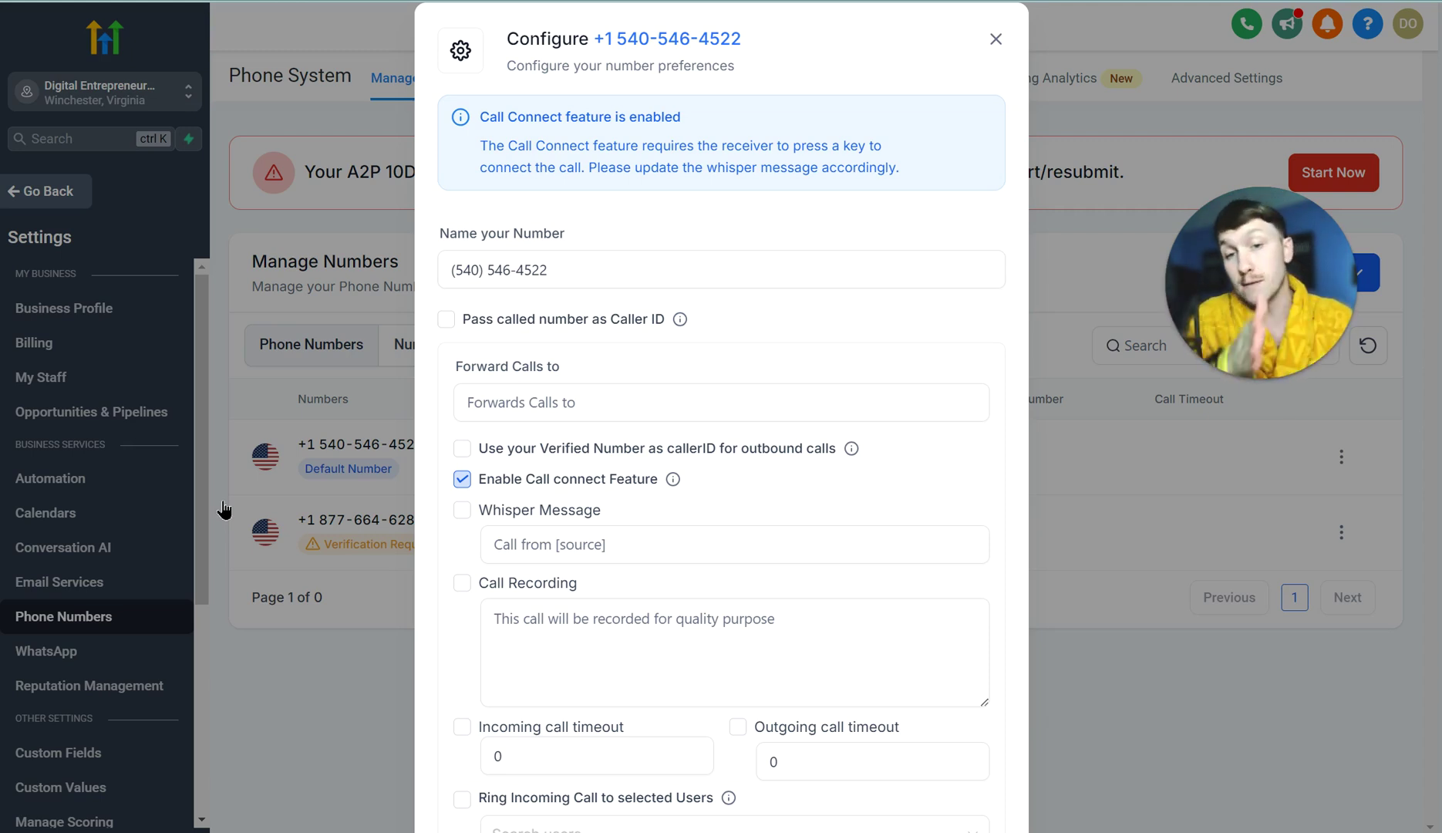
pyautogui.scroll(-2, 815, 509)
pyautogui.scroll(2, 816, 511)
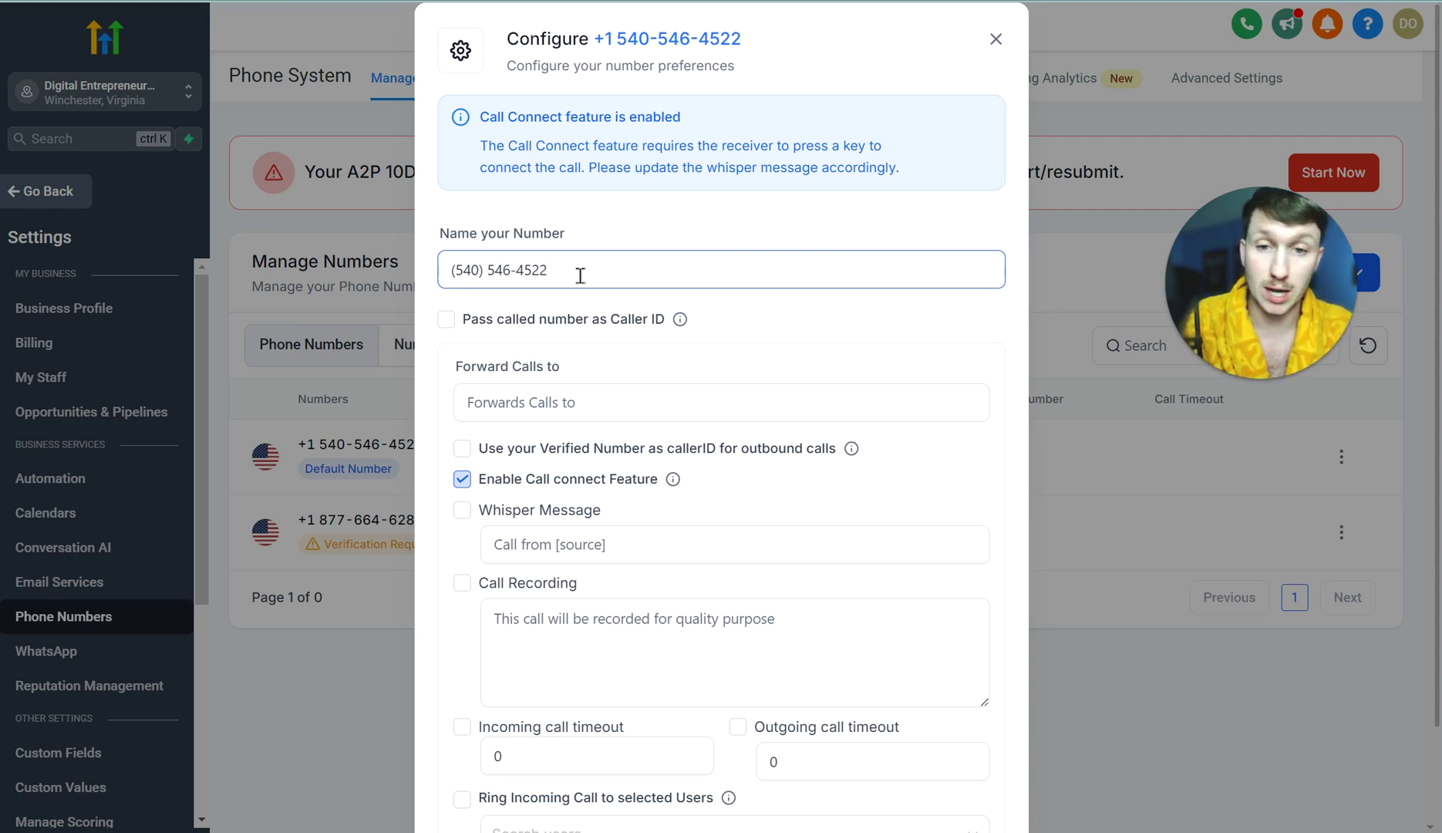
pyautogui.write('Dec')
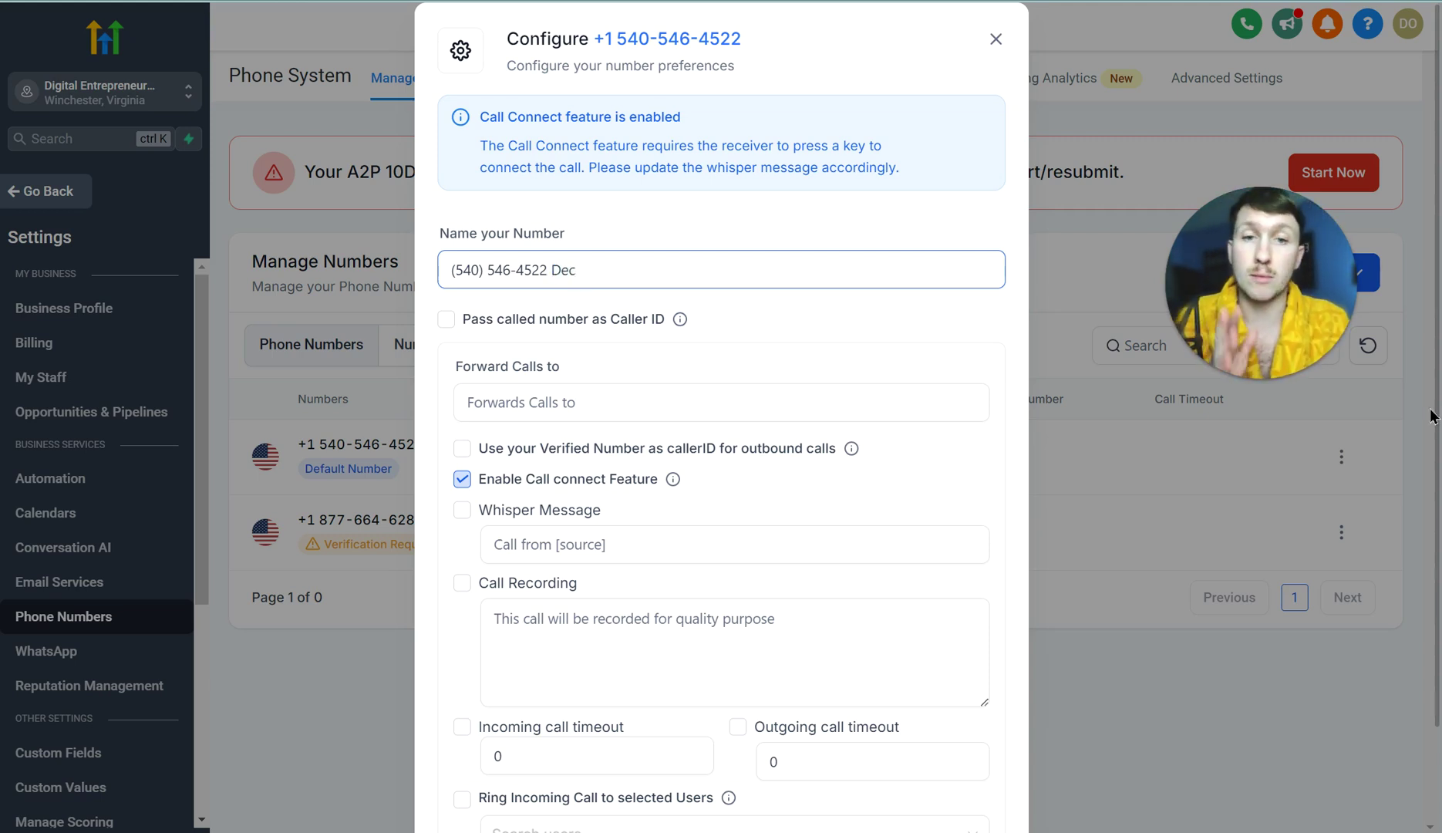
pyautogui.press('BackSpace')
pyautogui.press('BackSpace')
pyautogui.press('BackSpace')
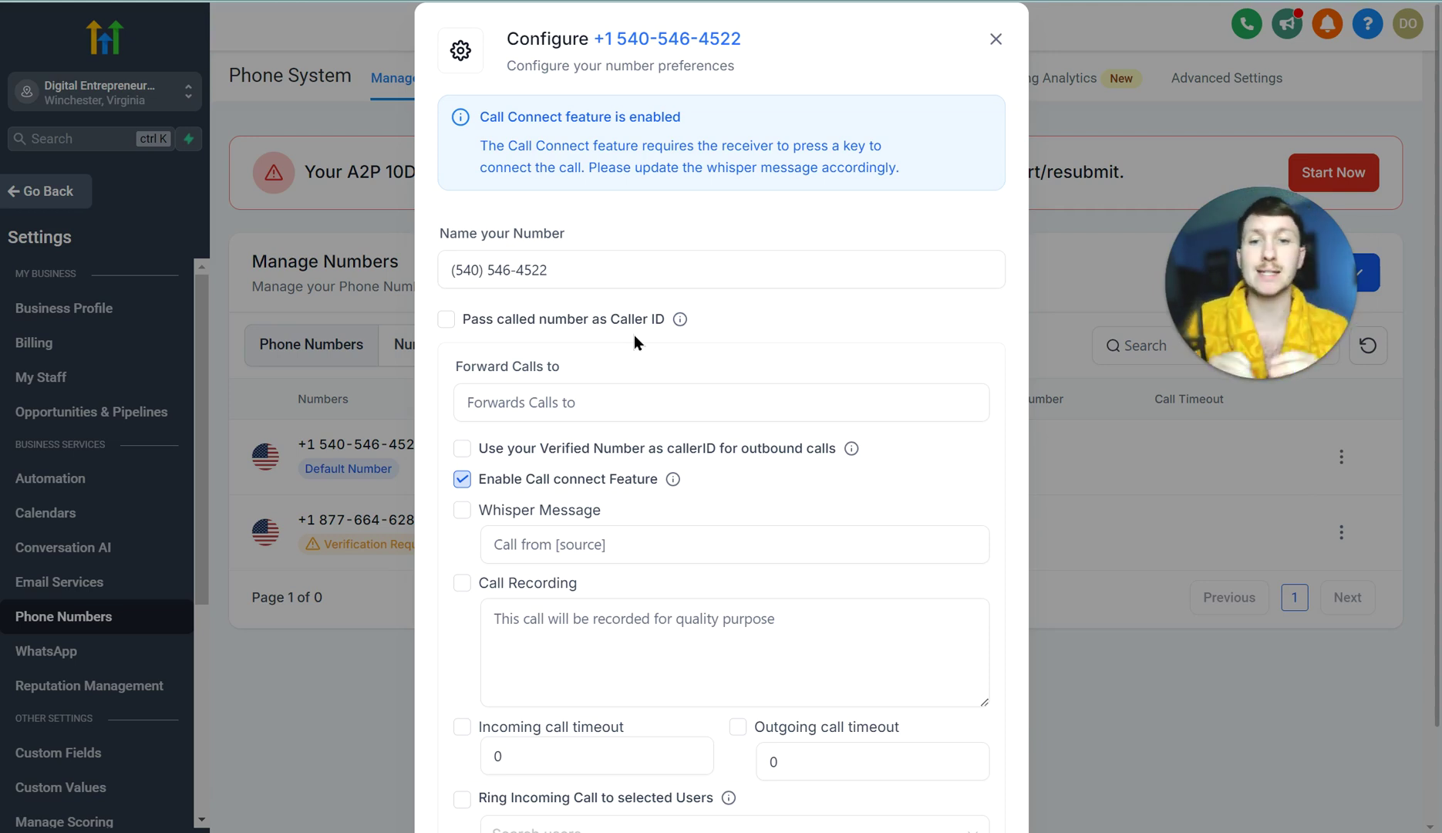
# - Enable passing the called number as Caller ID and turn on call recording for the default number
pyautogui.click(445, 318)
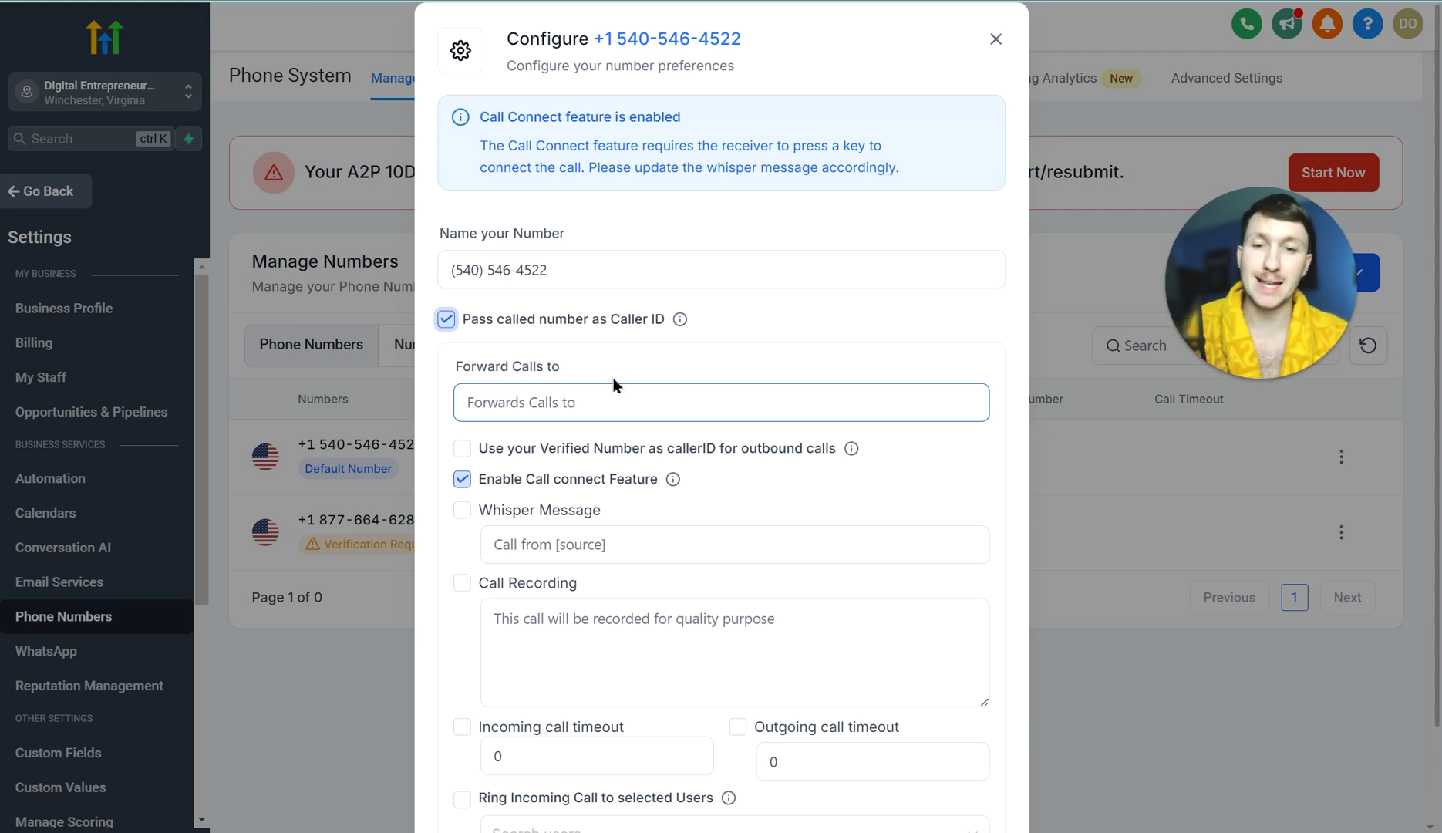
pyautogui.click(523, 400)
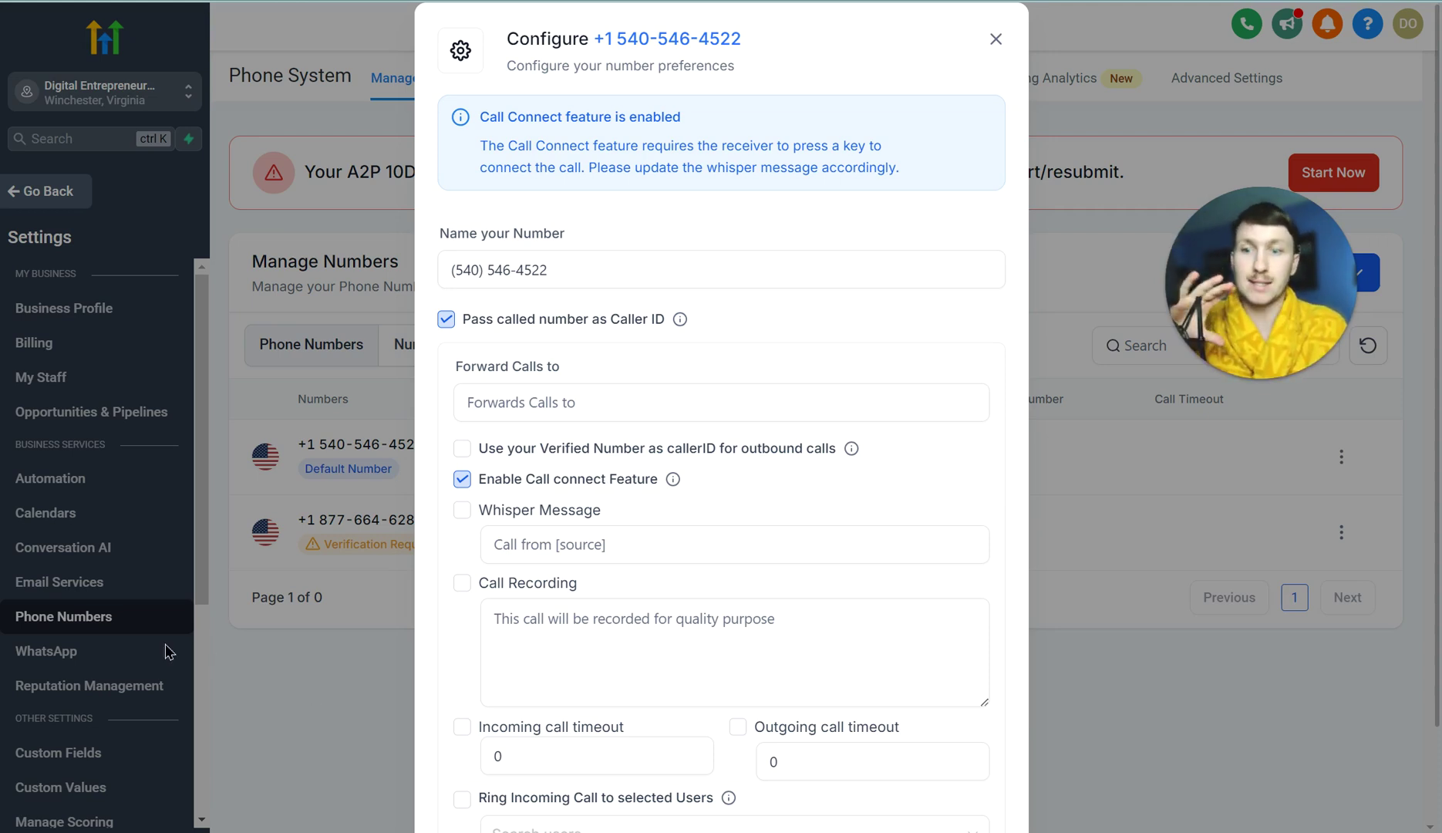
pyautogui.click(590, 531)
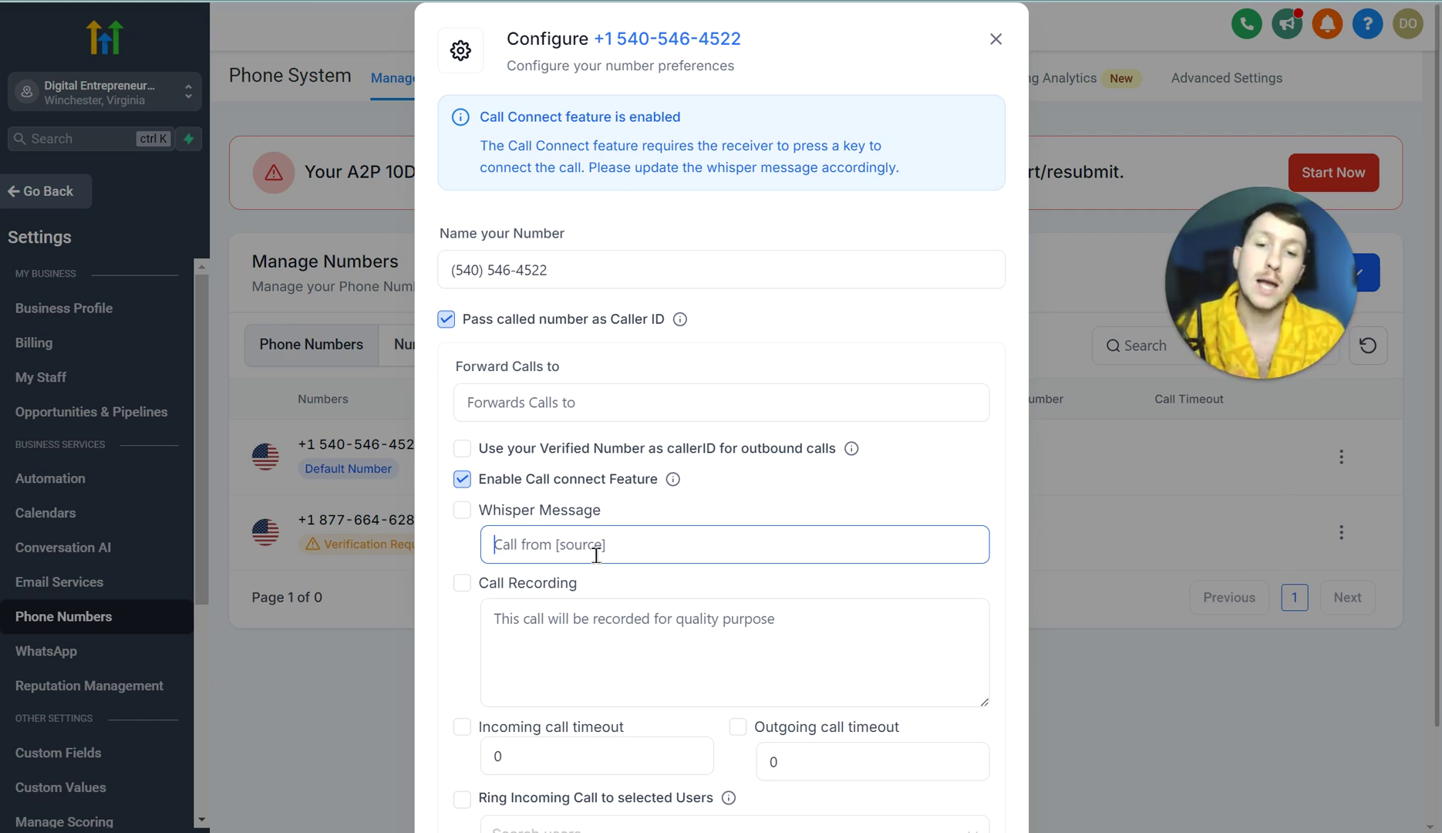
pyautogui.click(464, 585)
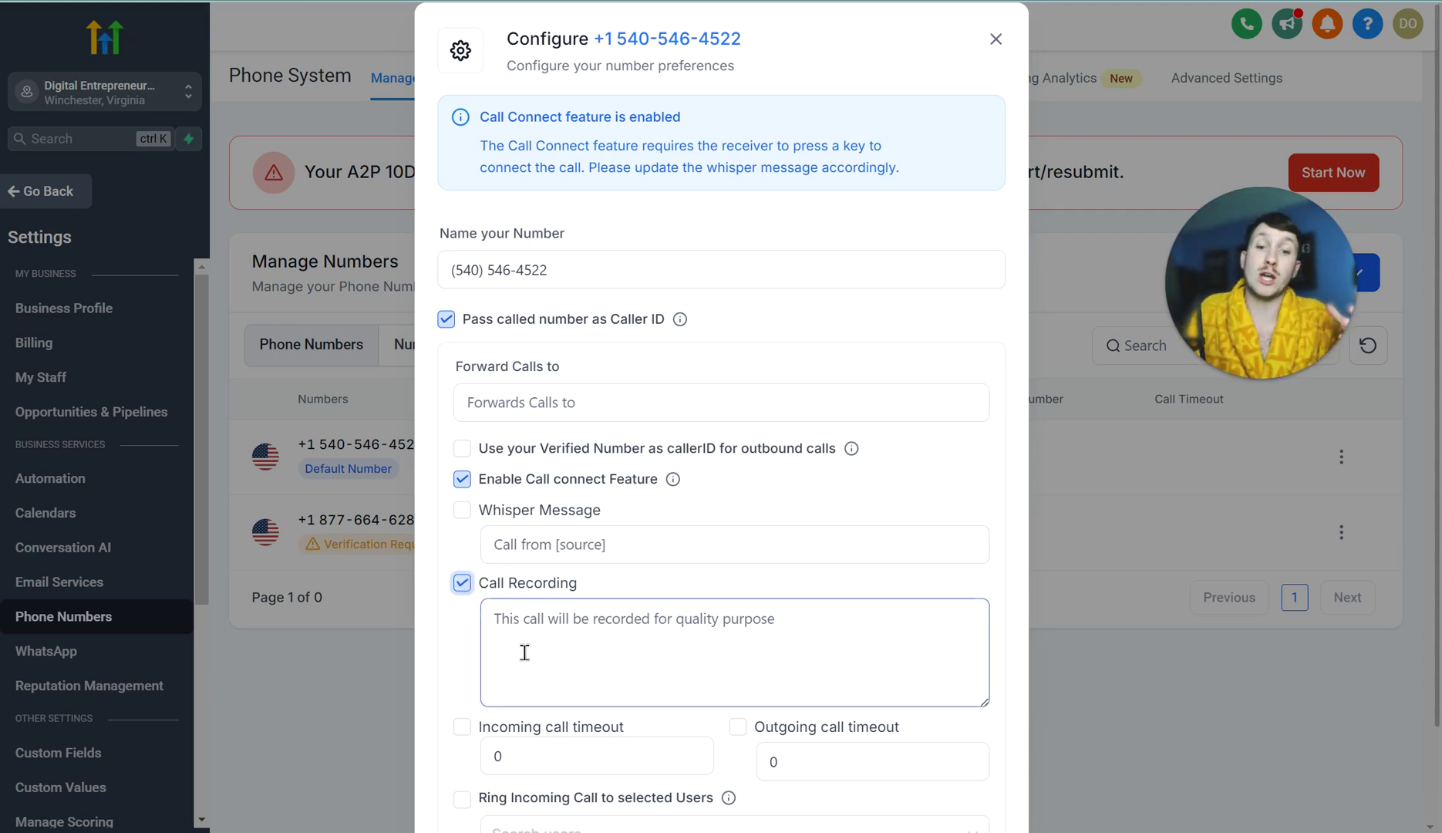
pyautogui.scroll(-2, 524, 652)
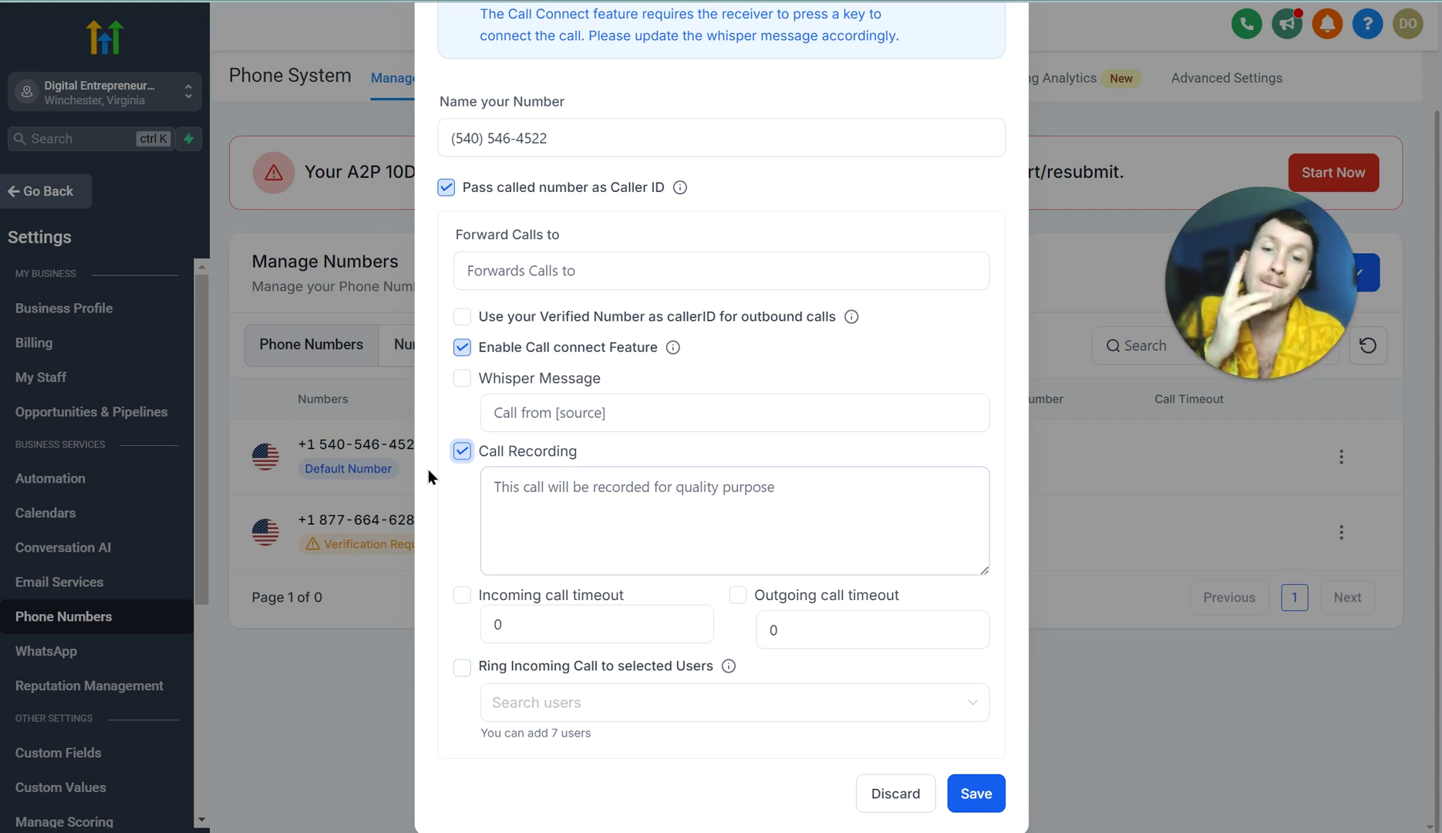
pyautogui.click(553, 534)
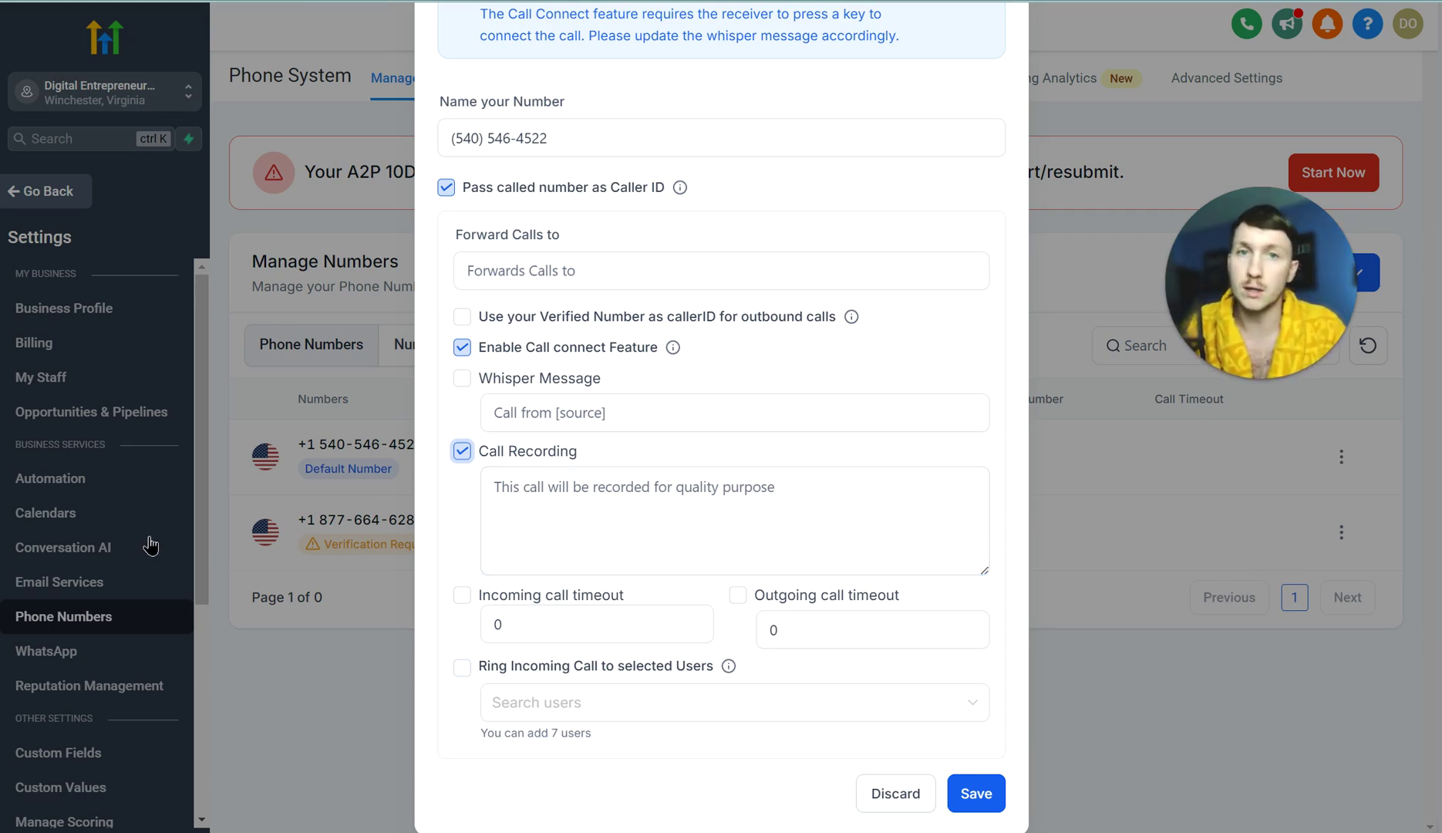
# - Set the default number's incoming call timeout to 1 second
pyautogui.click(554, 626)
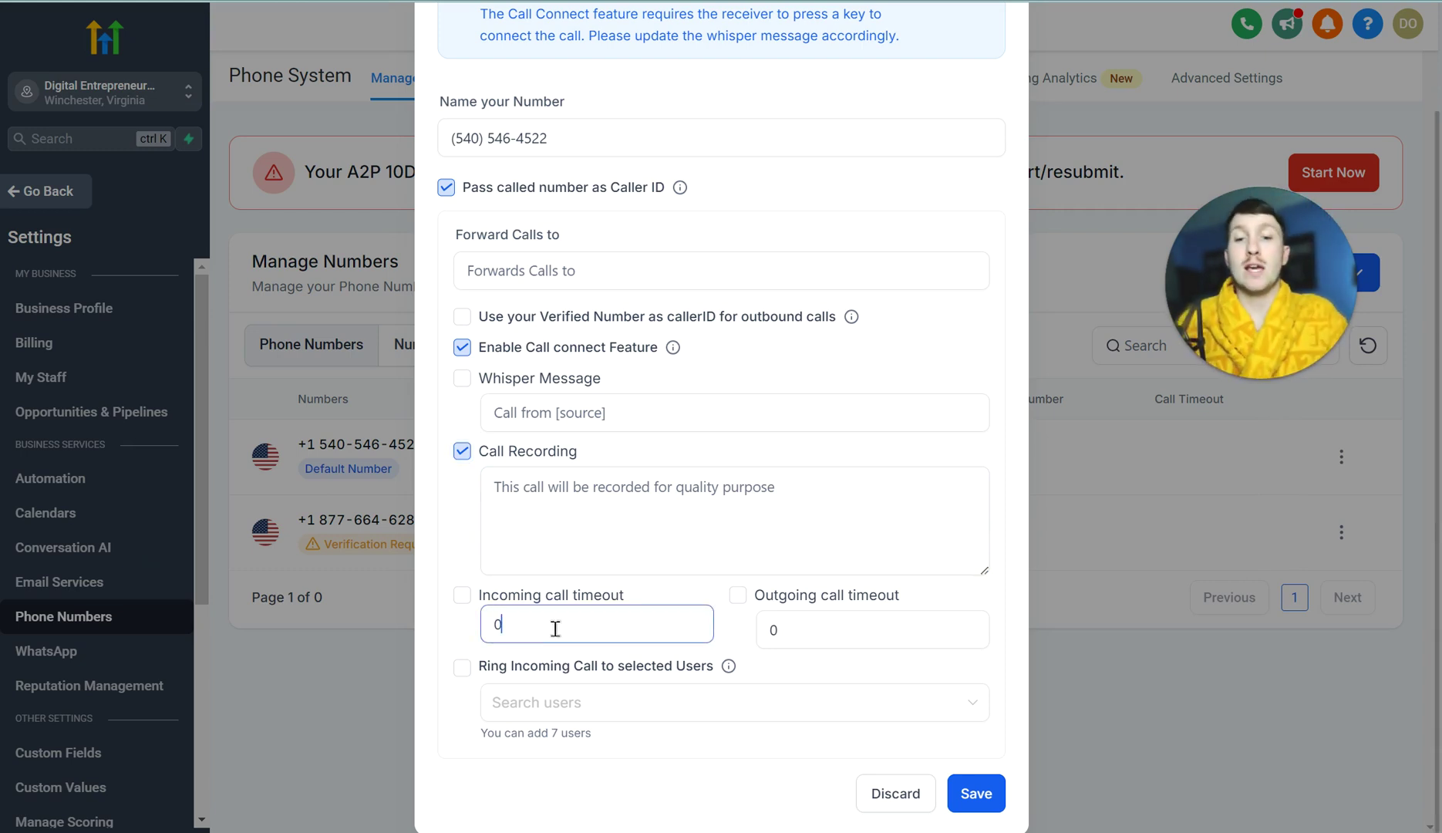
pyautogui.write('1')
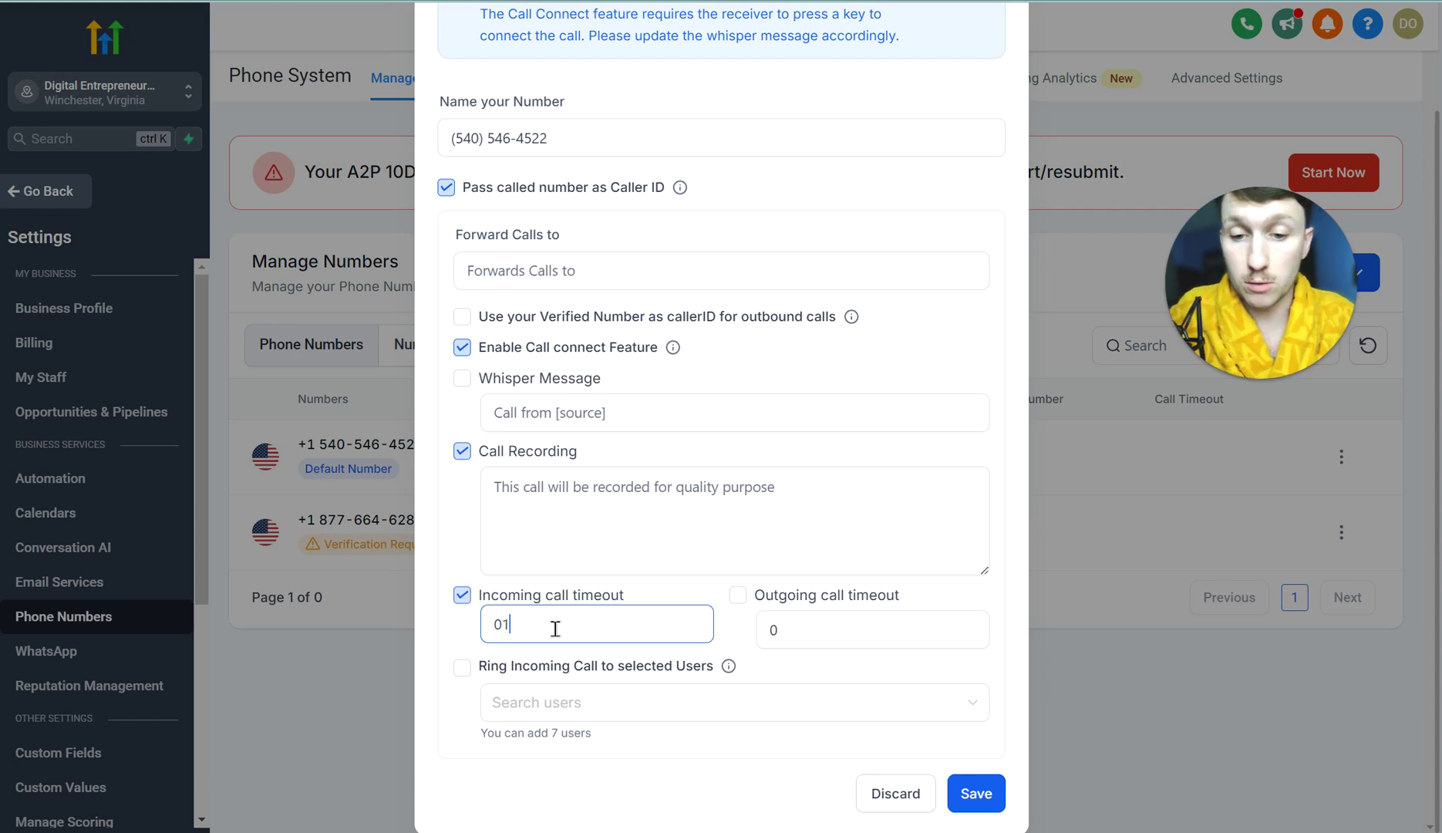
pyautogui.click(501, 627)
pyautogui.press('BackSpace')
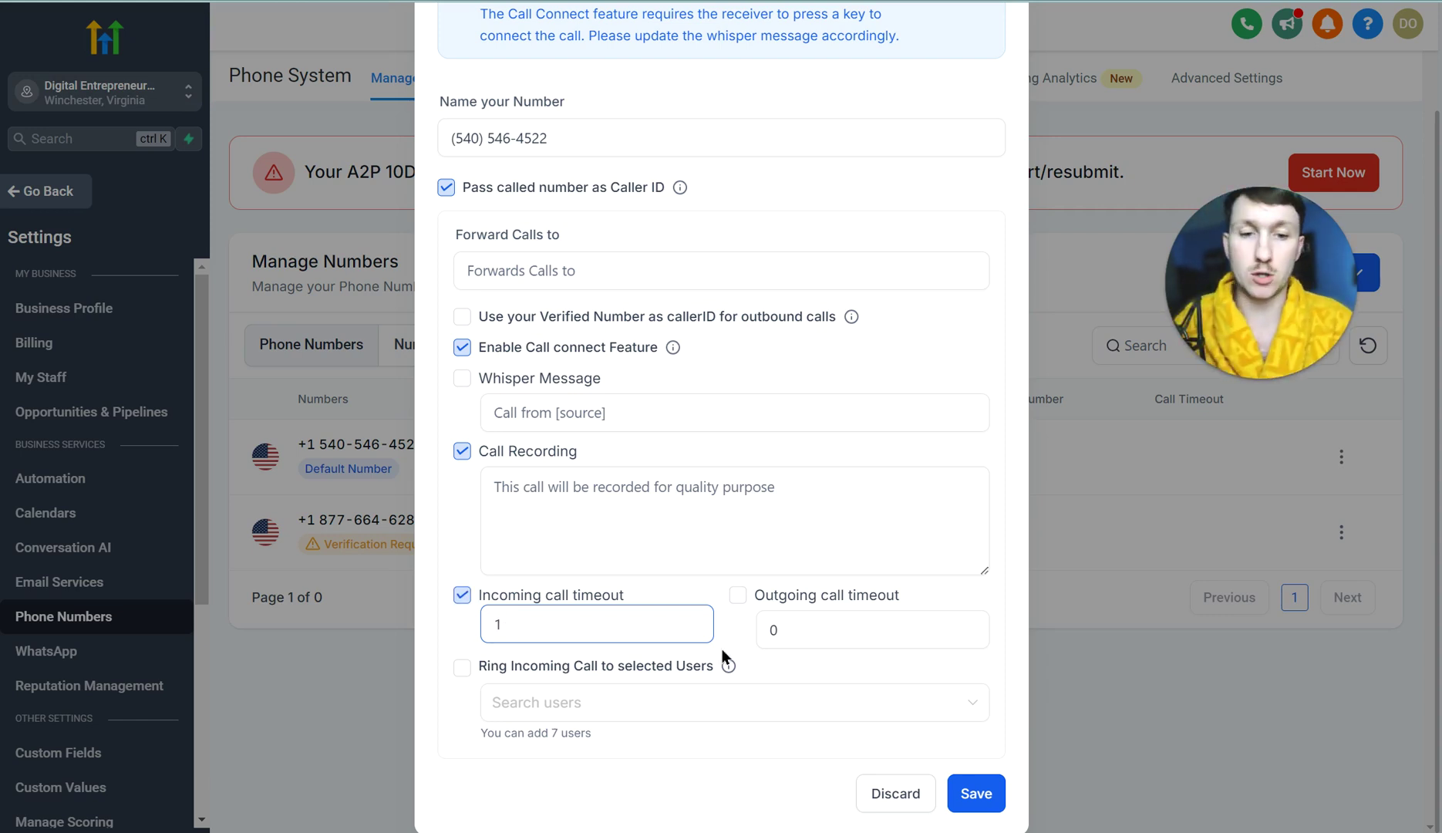
pyautogui.click(739, 597)
pyautogui.click(809, 633)
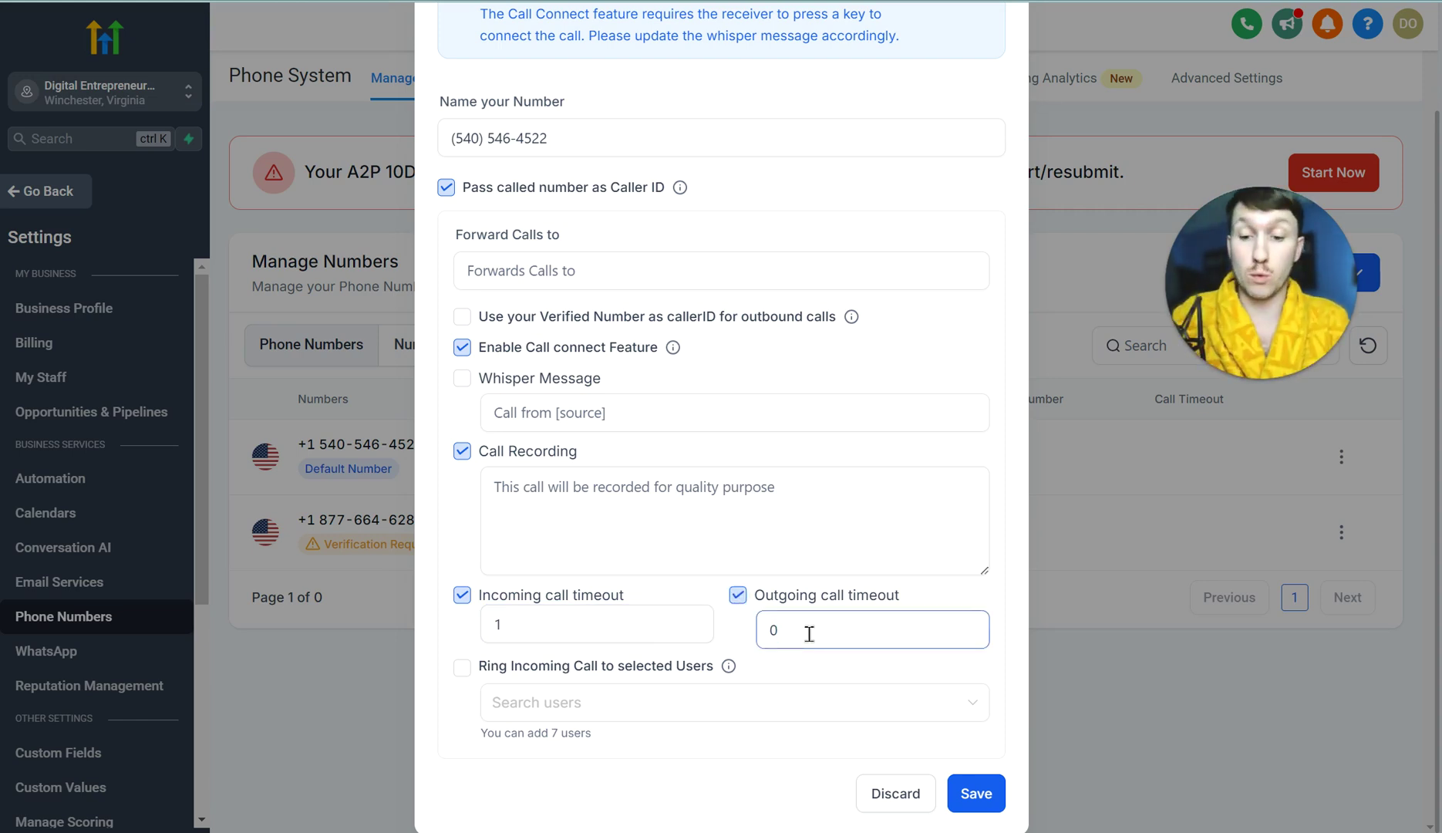
pyautogui.write('1')
pyautogui.press('BackSpace')
pyautogui.press('BackSpace')
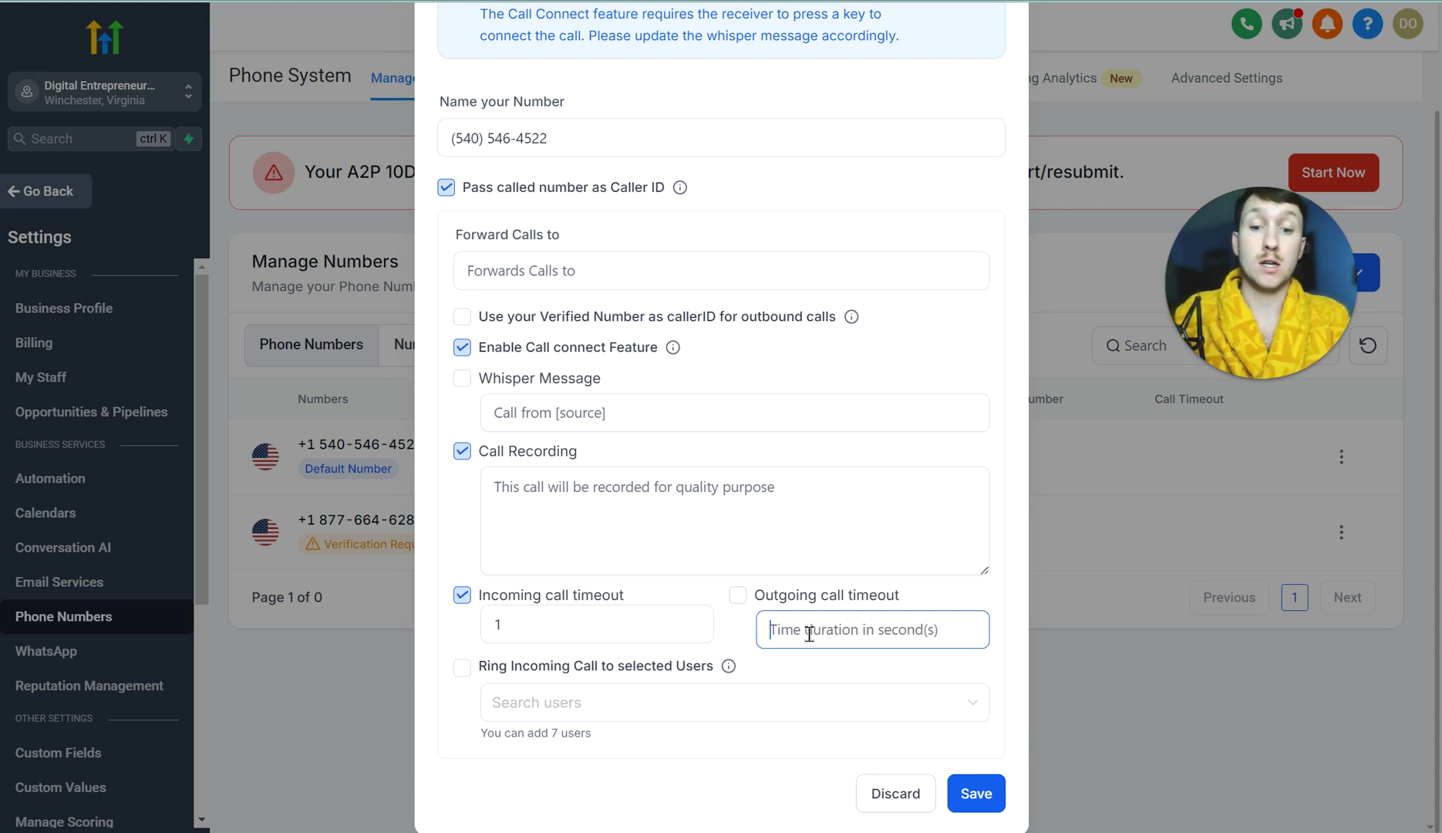
pyautogui.write('1')
pyautogui.press('BackSpace')
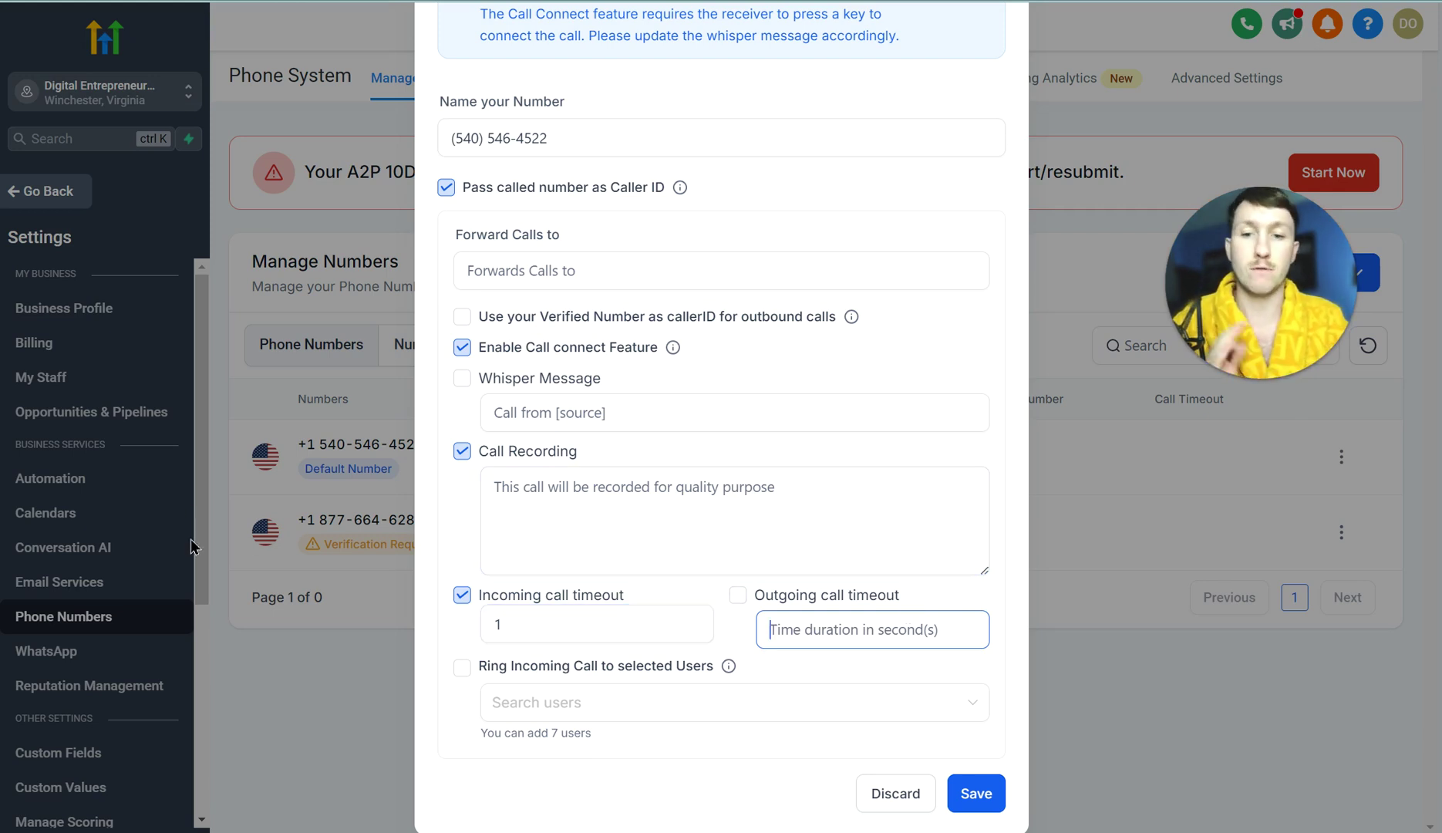
# - Enable ringing incoming calls to selected users without choosing any users
pyautogui.click(632, 703)
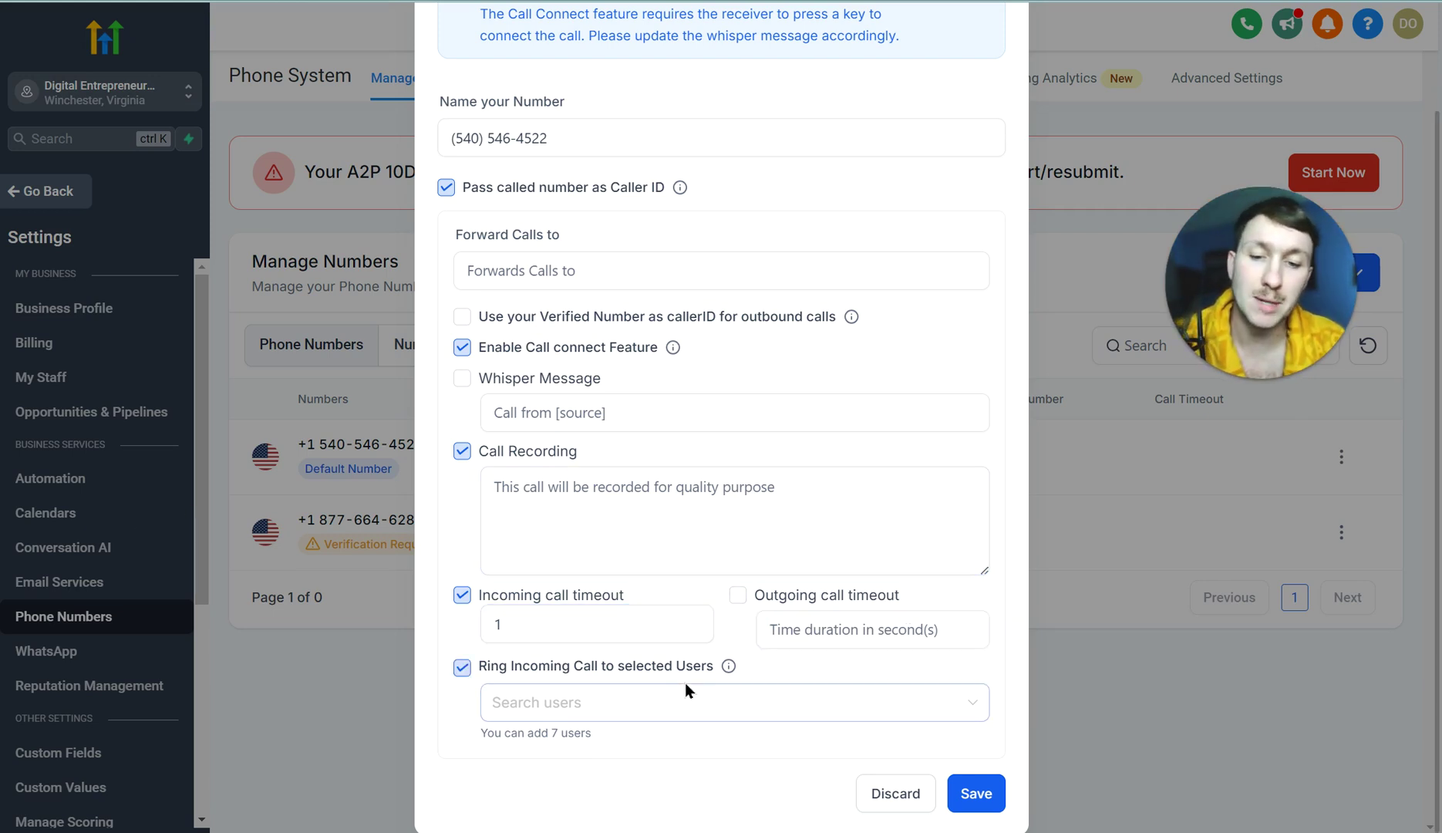
pyautogui.click(815, 642)
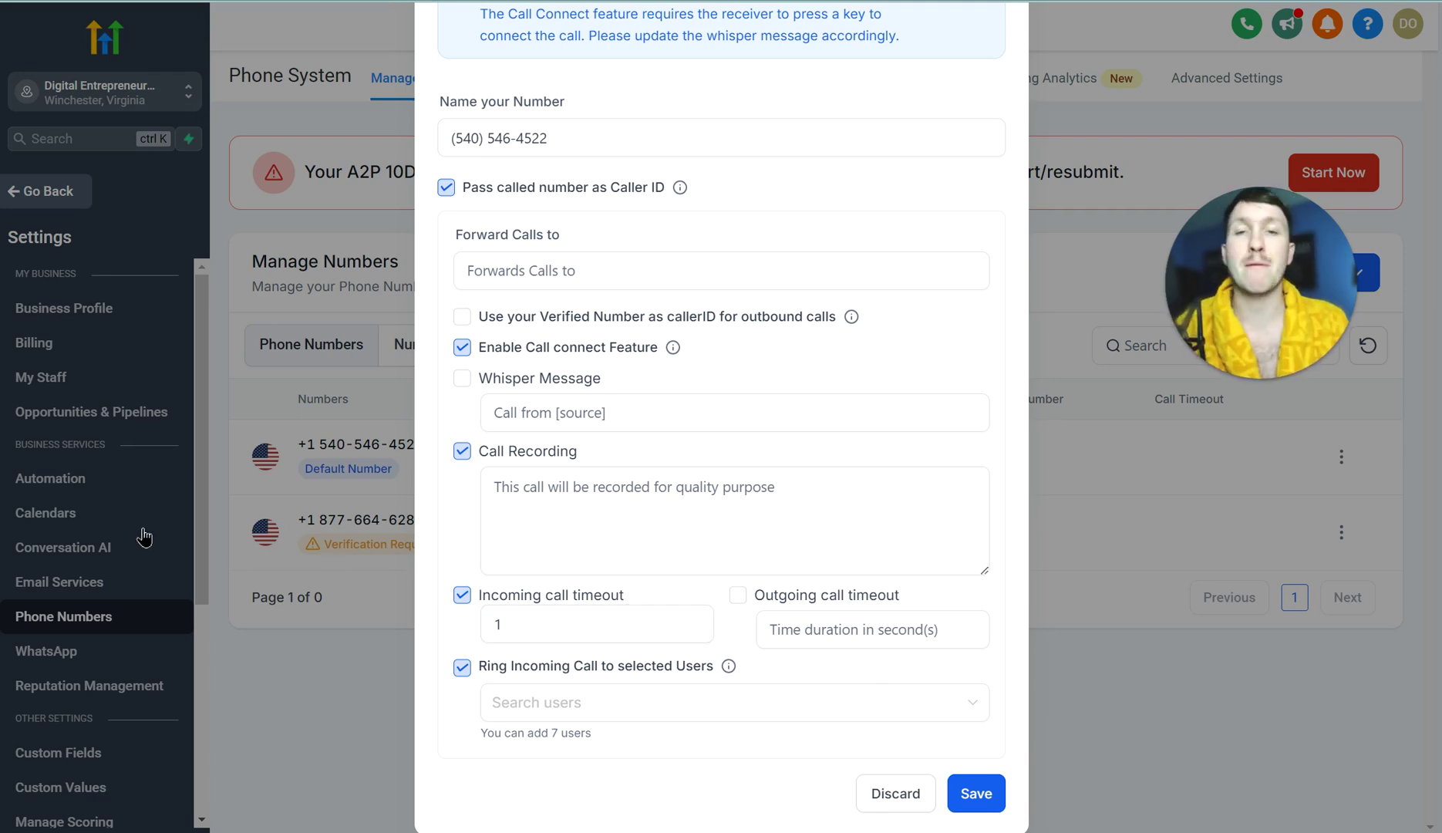
# - Review the number's configuration and the missed call text back settings in the Business Profile, and close the number's configuration
pyautogui.scroll(2, 678, 411)
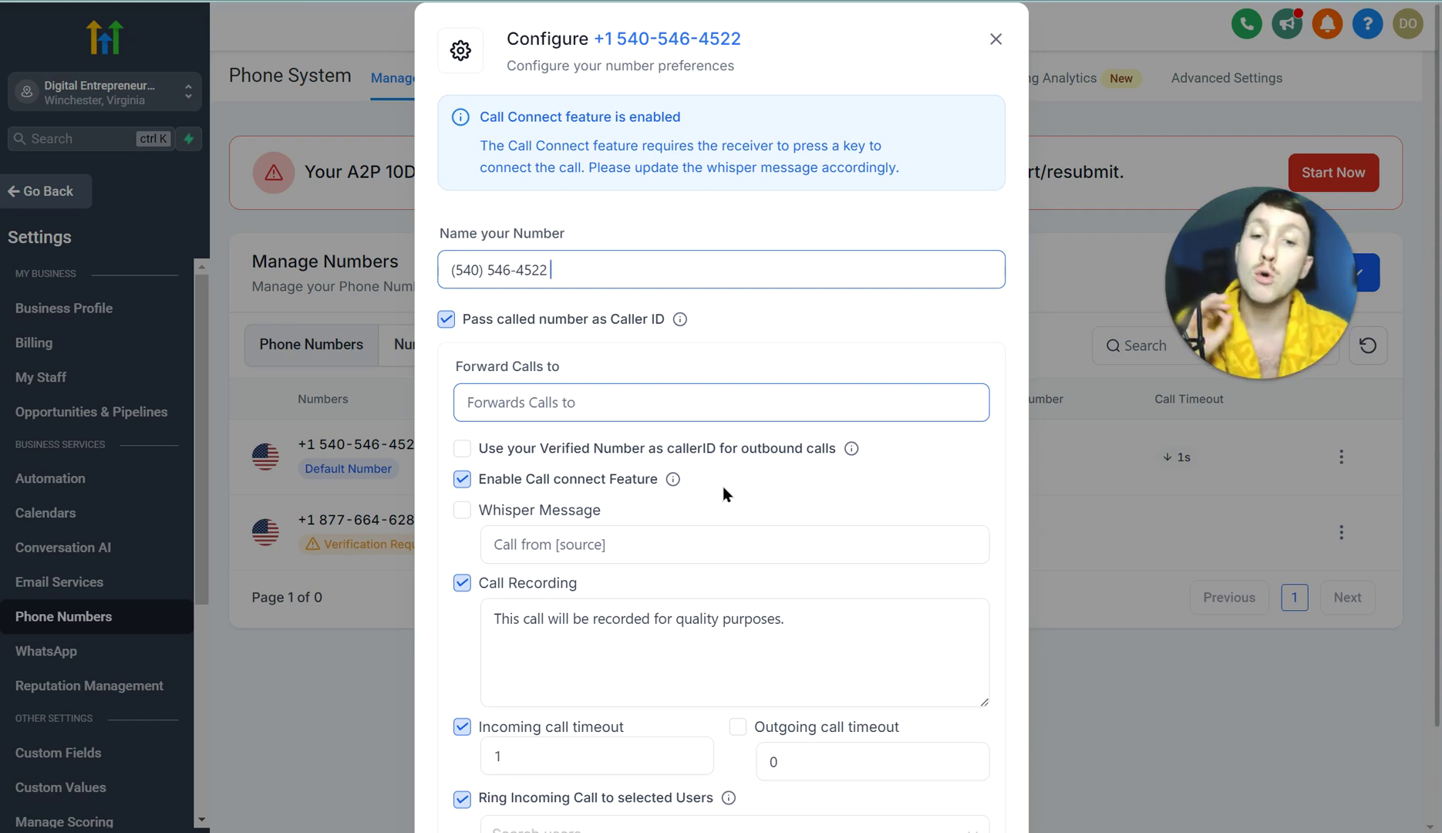
pyautogui.scroll(-2, 721, 487)
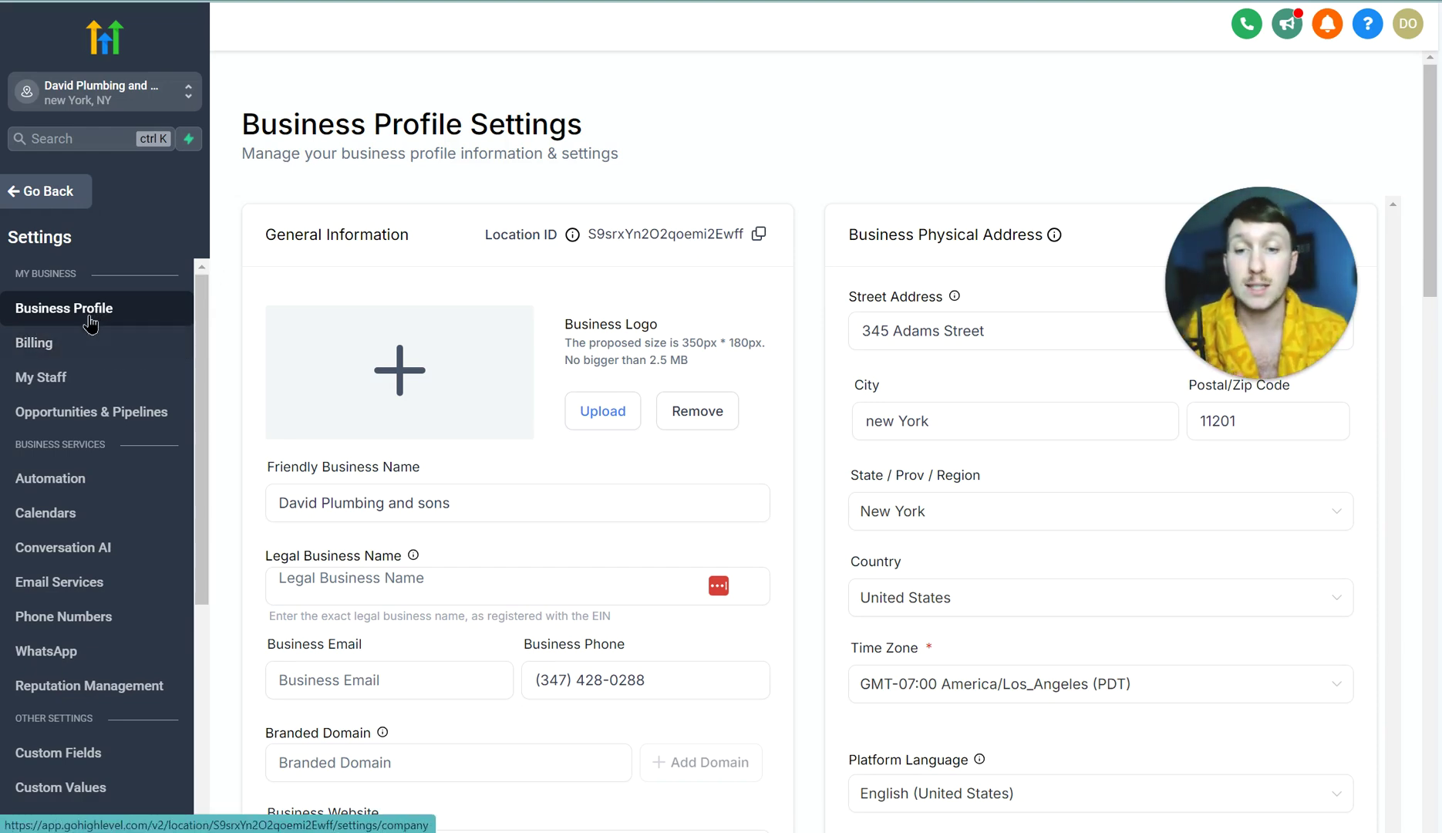
pyautogui.scroll(-15, 467, 673)
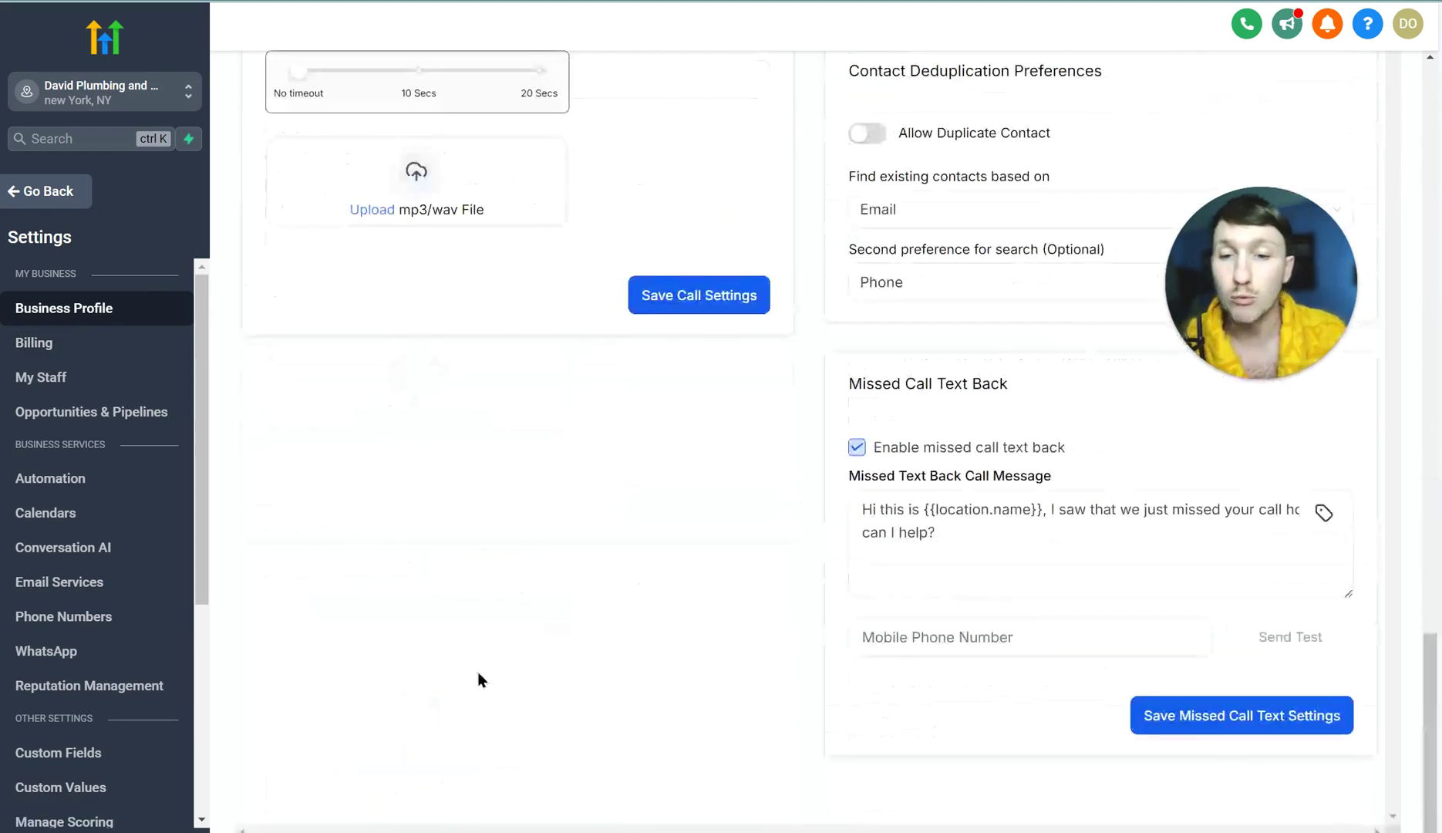
pyautogui.scroll(3, 478, 676)
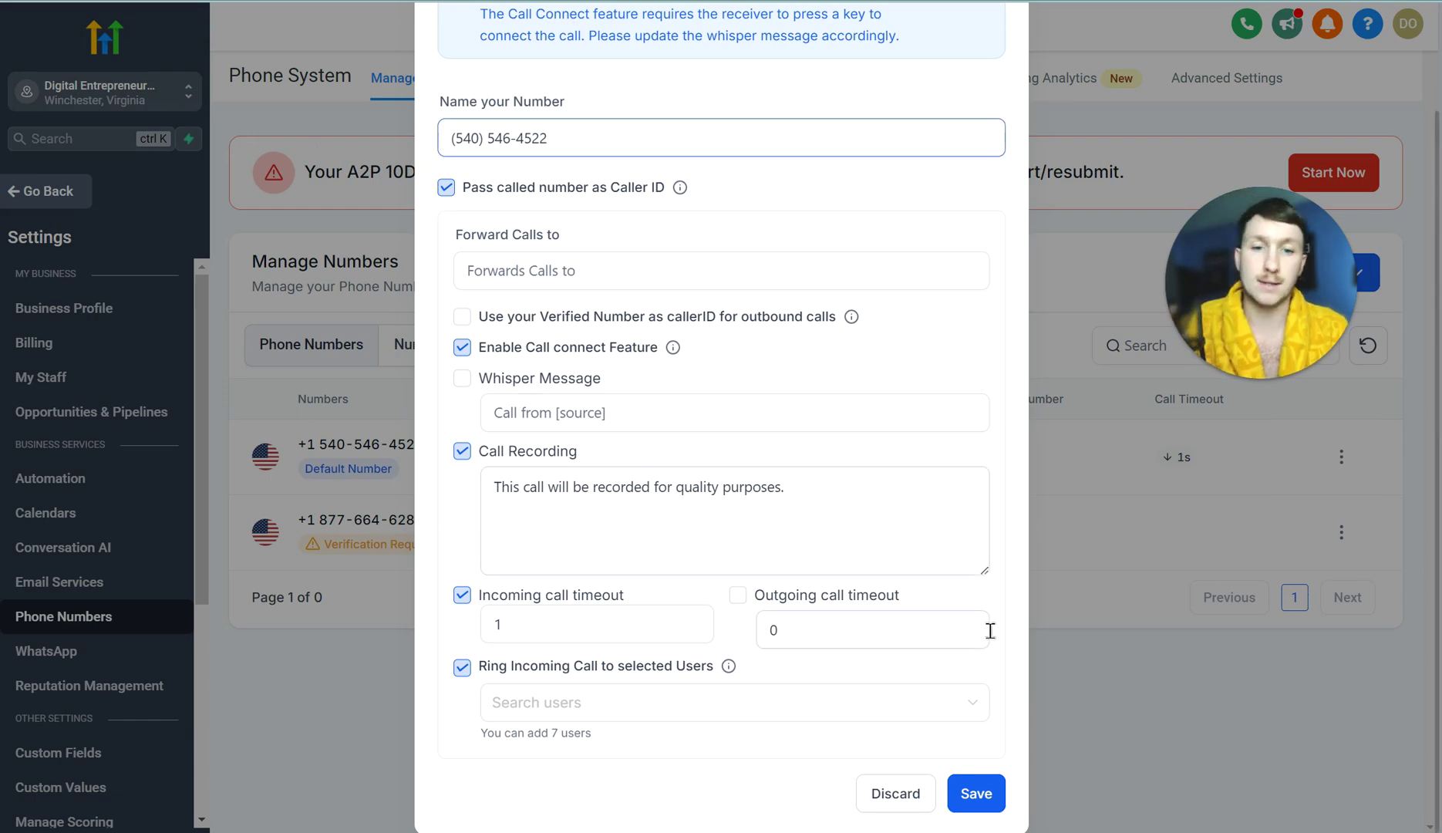
pyautogui.scroll(3, 1060, 131)
pyautogui.click(996, 39)
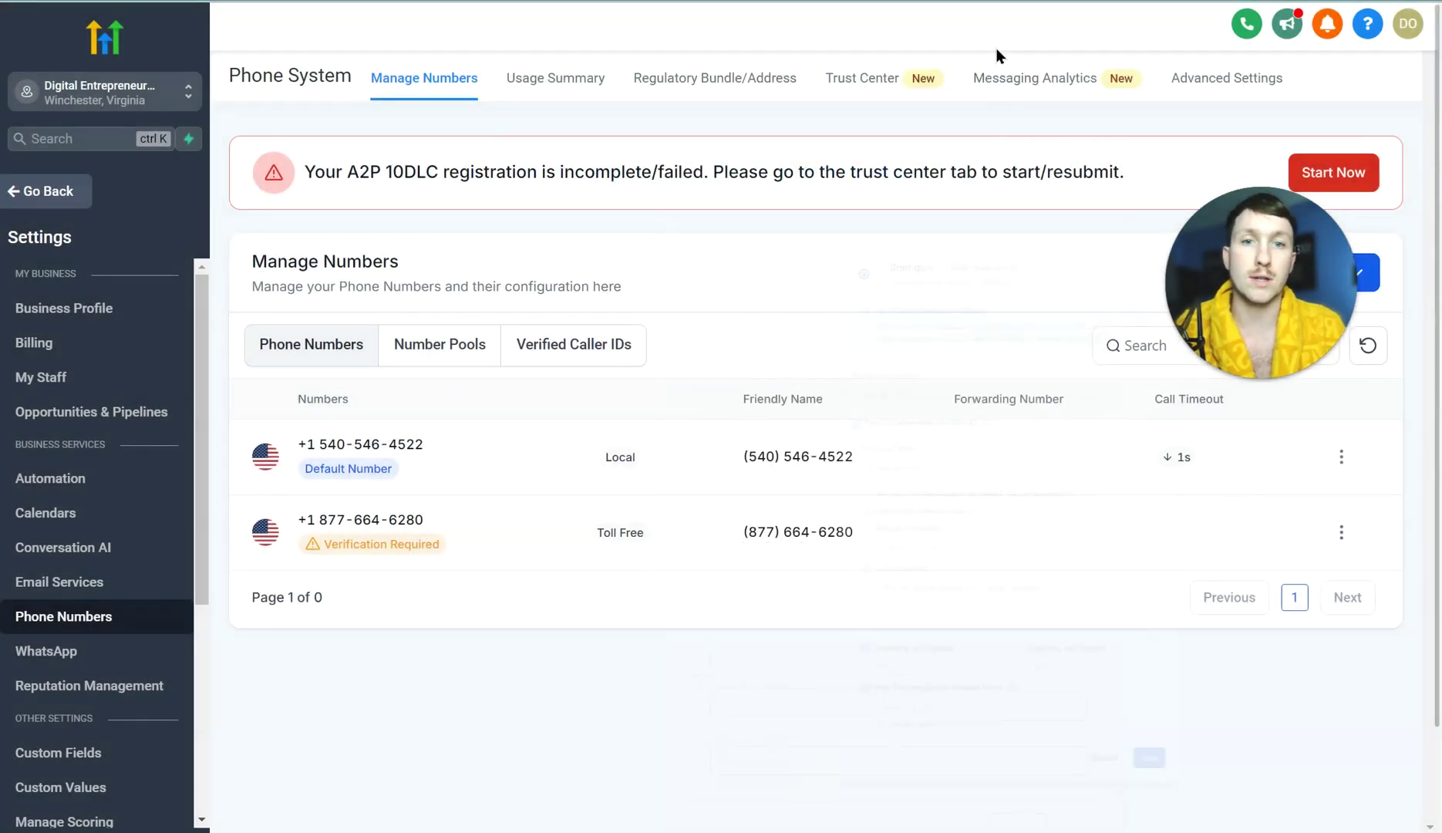